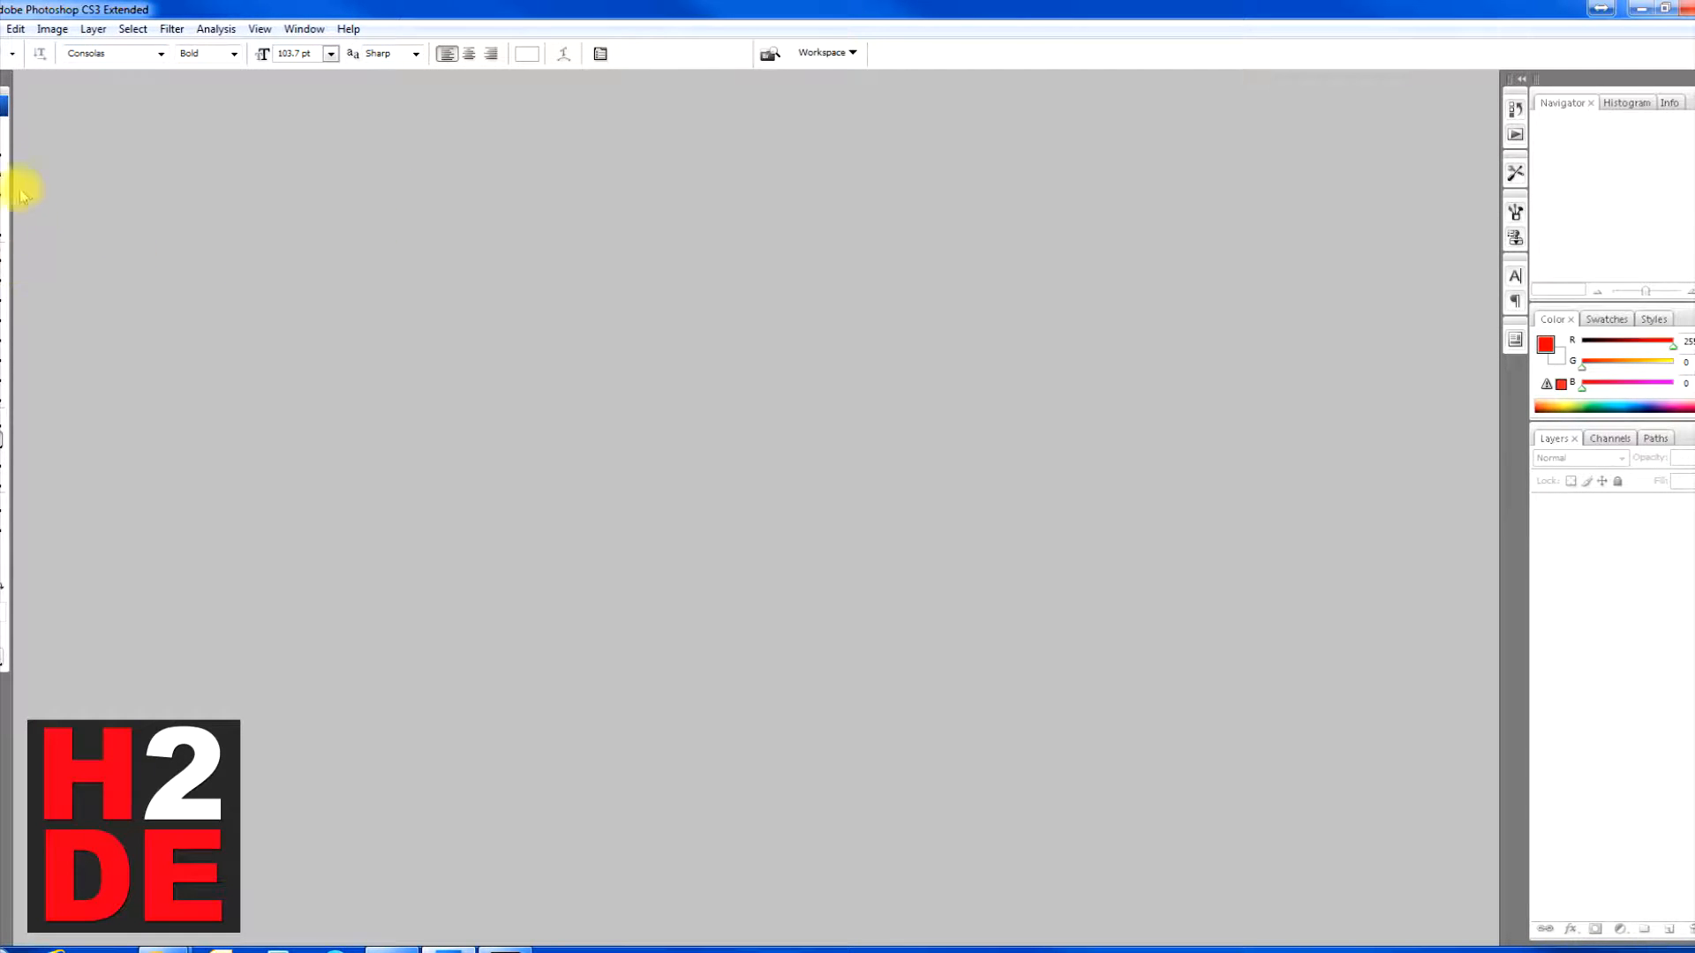
Step: Open the photo of the blue pickup truck from the Pictures library
click(3, 28)
click(10, 46)
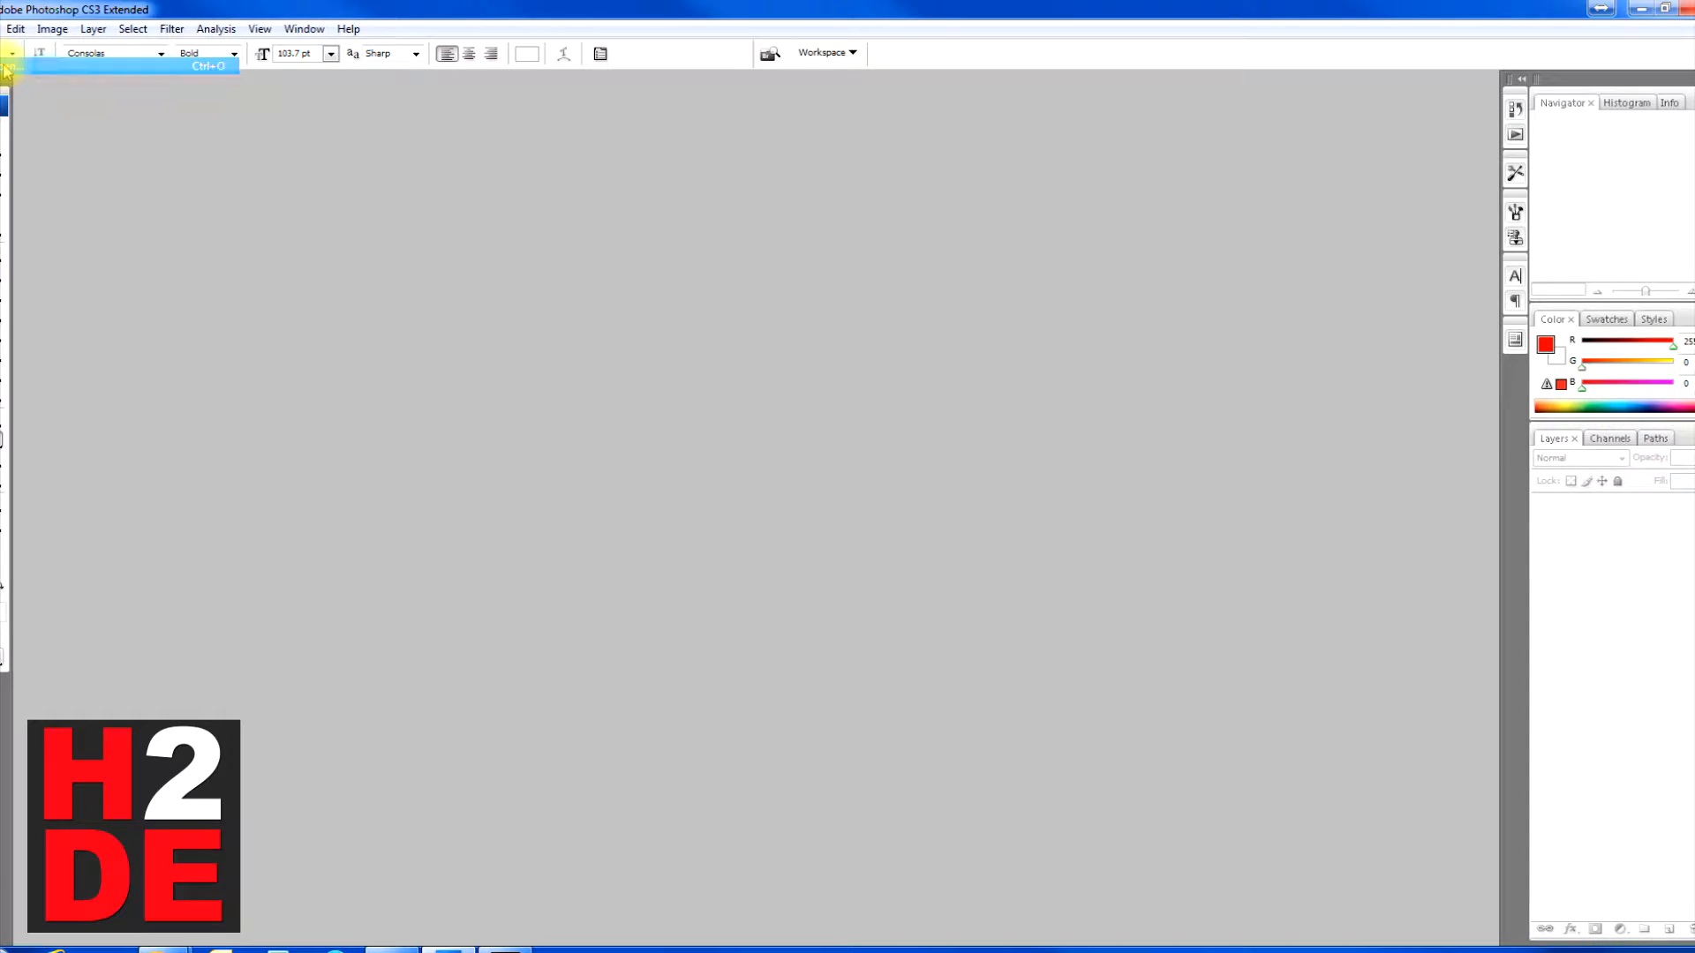
drag(1440, 206, 1300, 215)
click(939, 391)
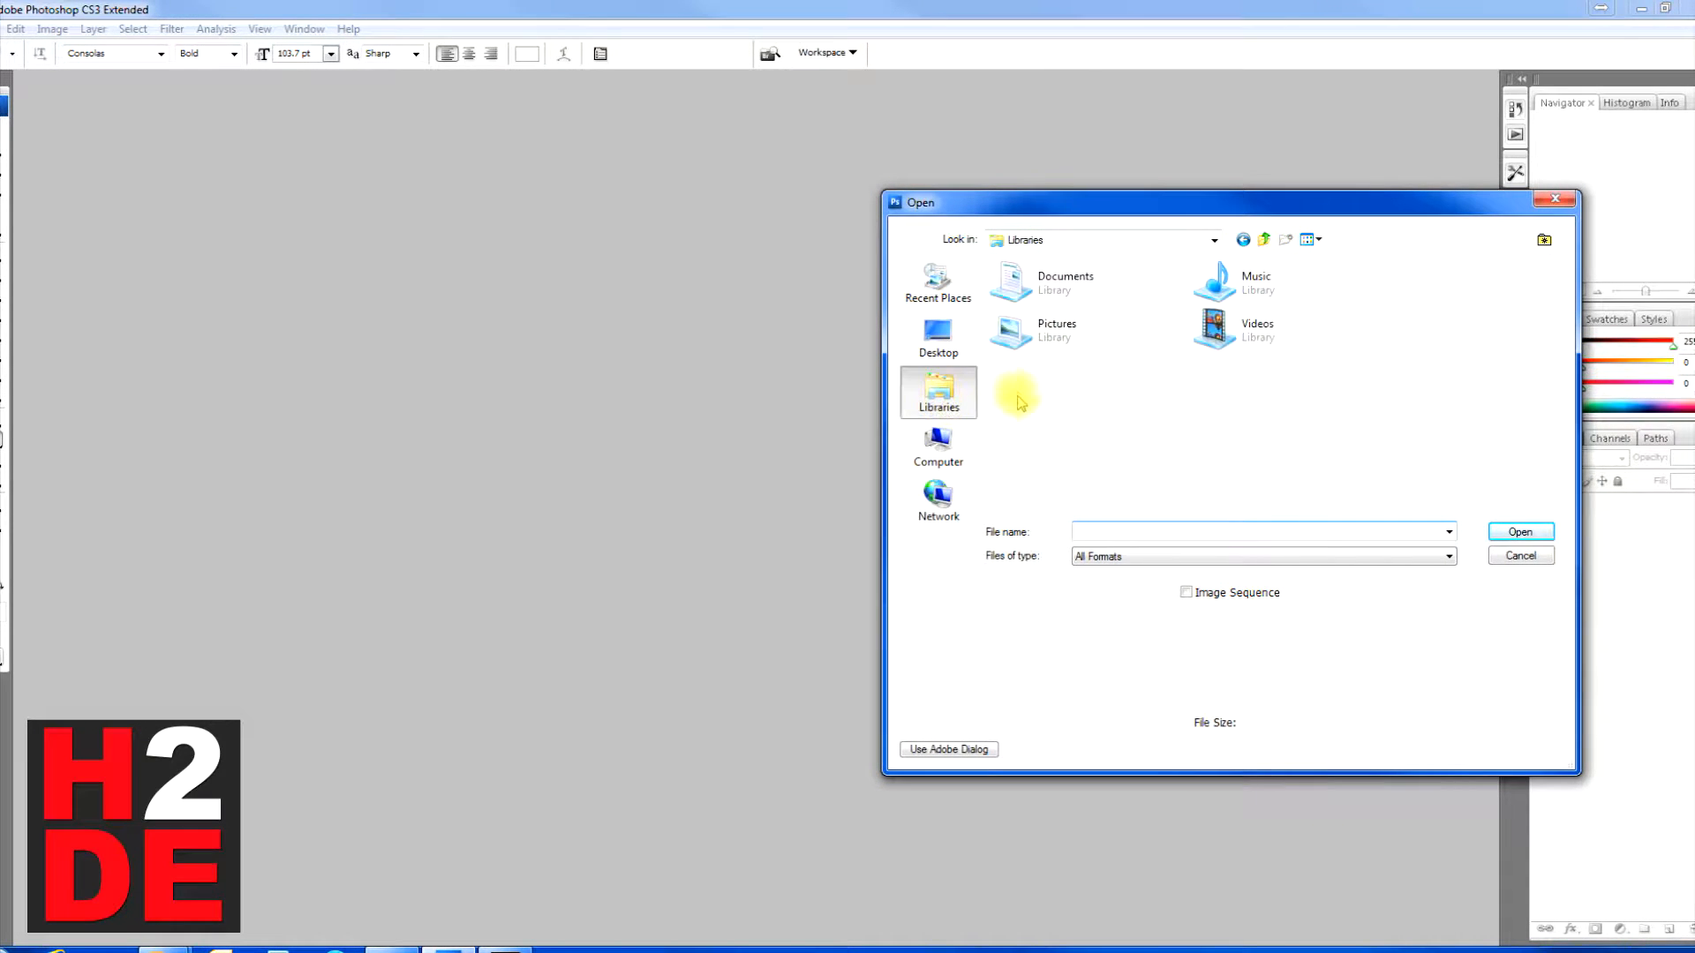
double_click(1042, 353)
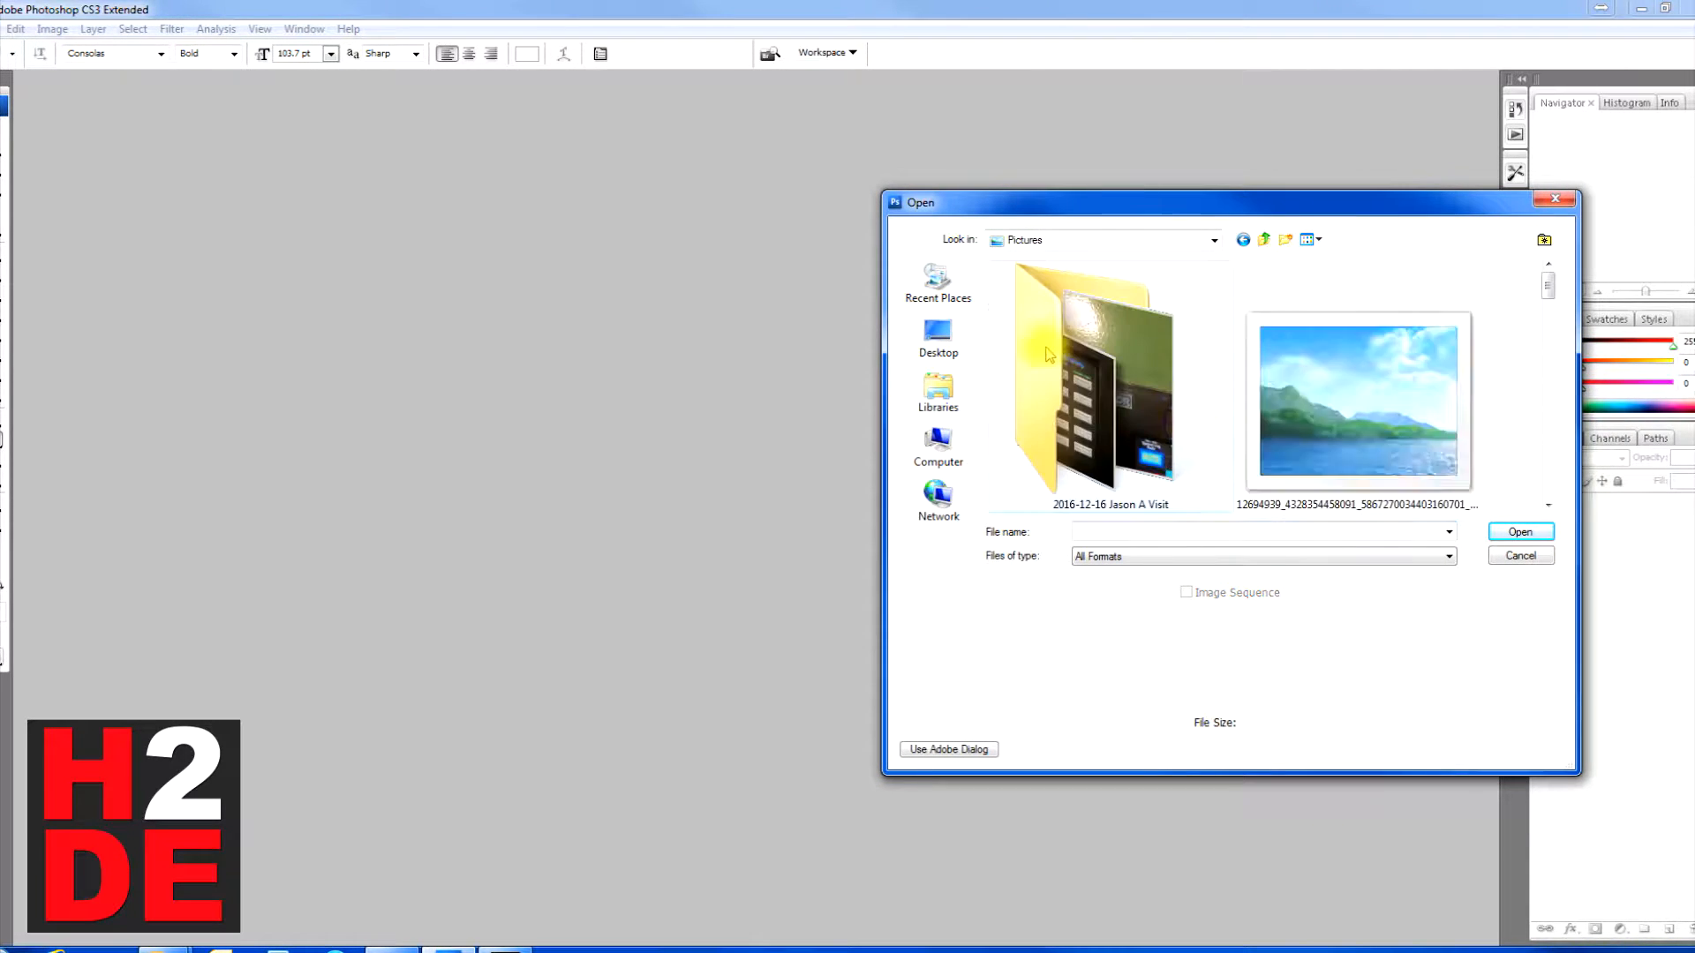
click(1395, 398)
click(1520, 533)
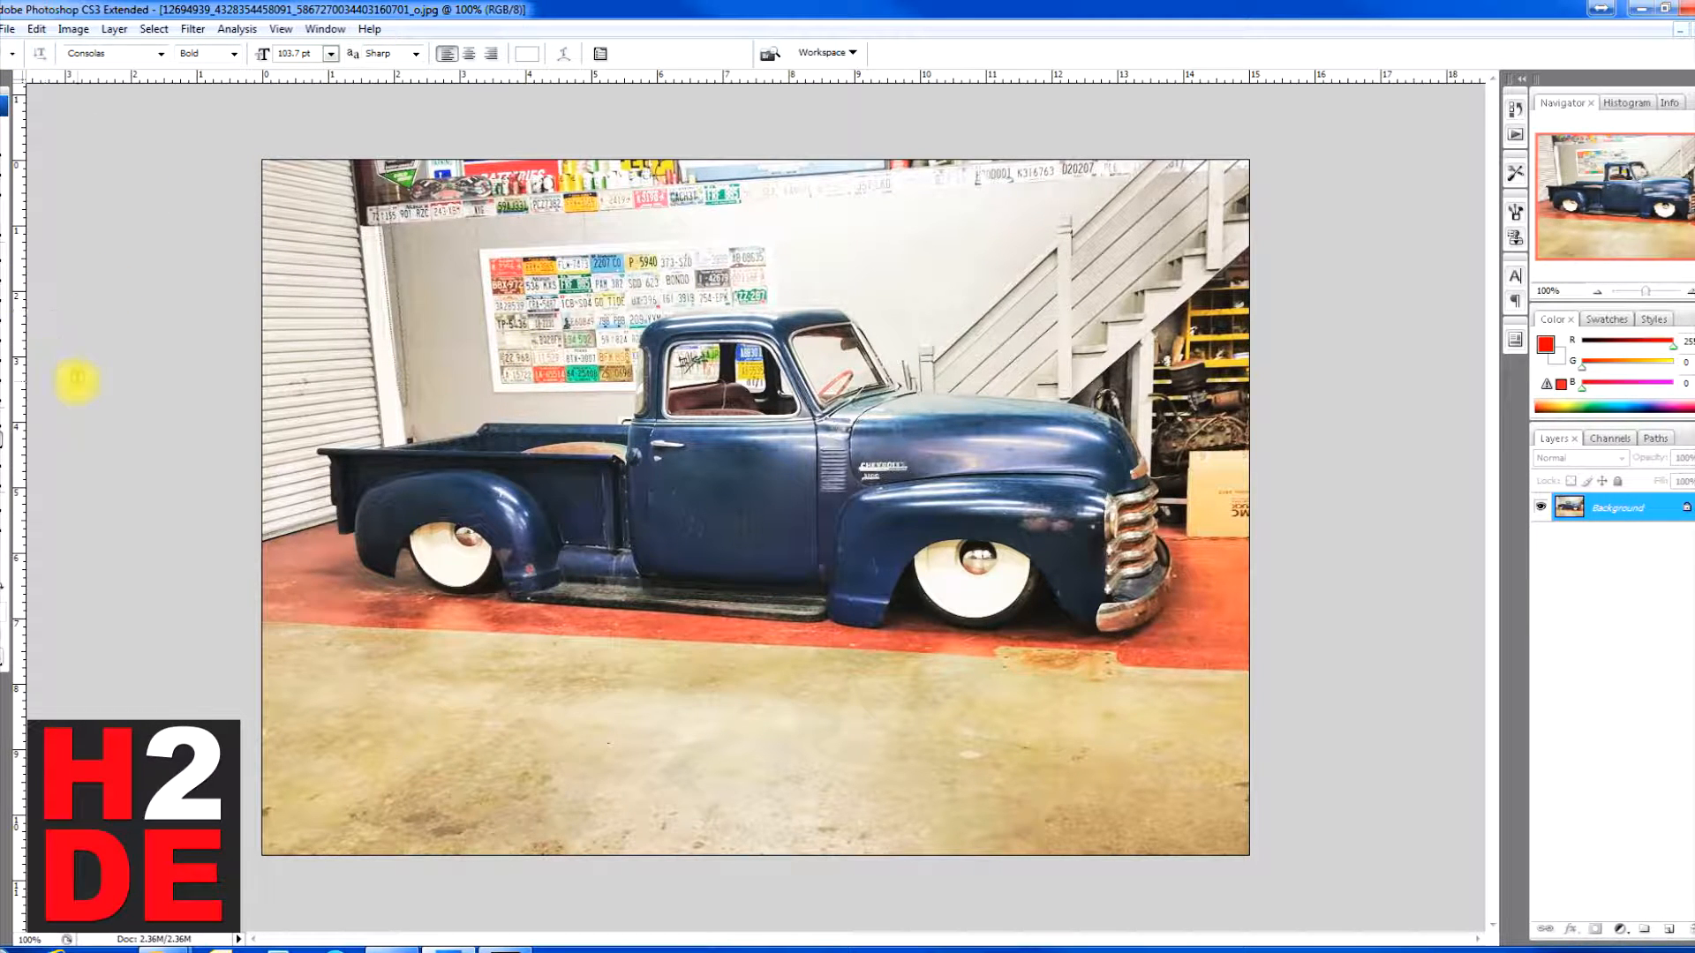
Step: Try a Brightness/Contrast adjustment on the photo with brightness +45 and contrast +100
click(74, 29)
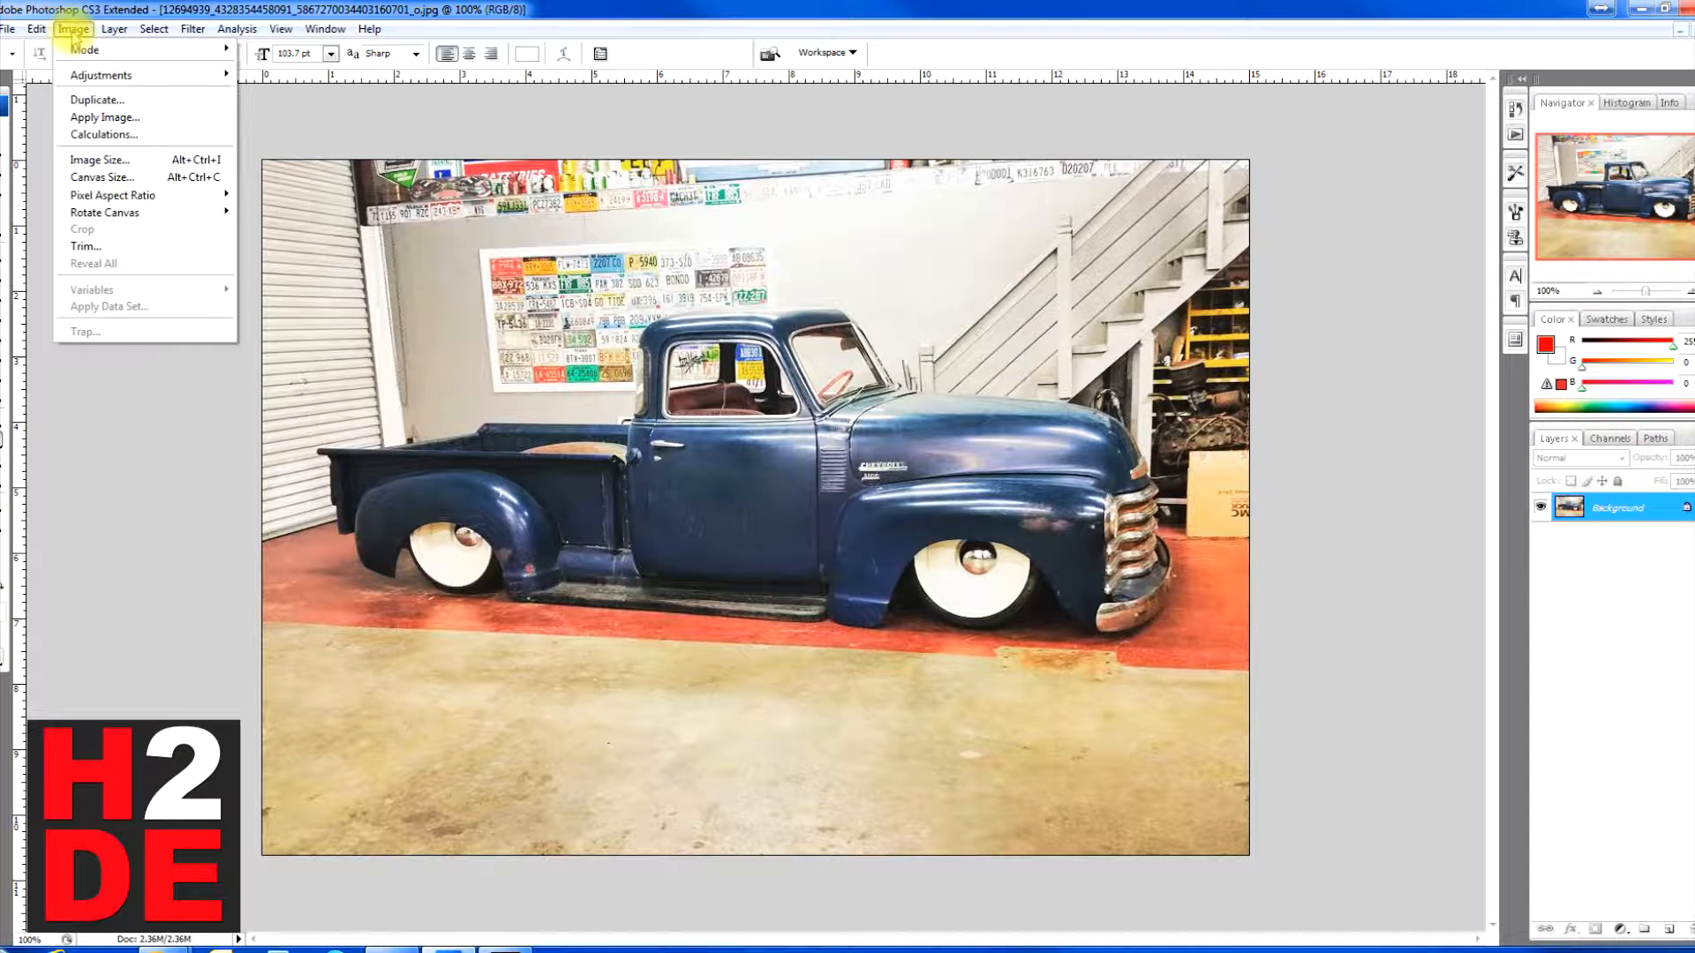
mouse_move(129, 77)
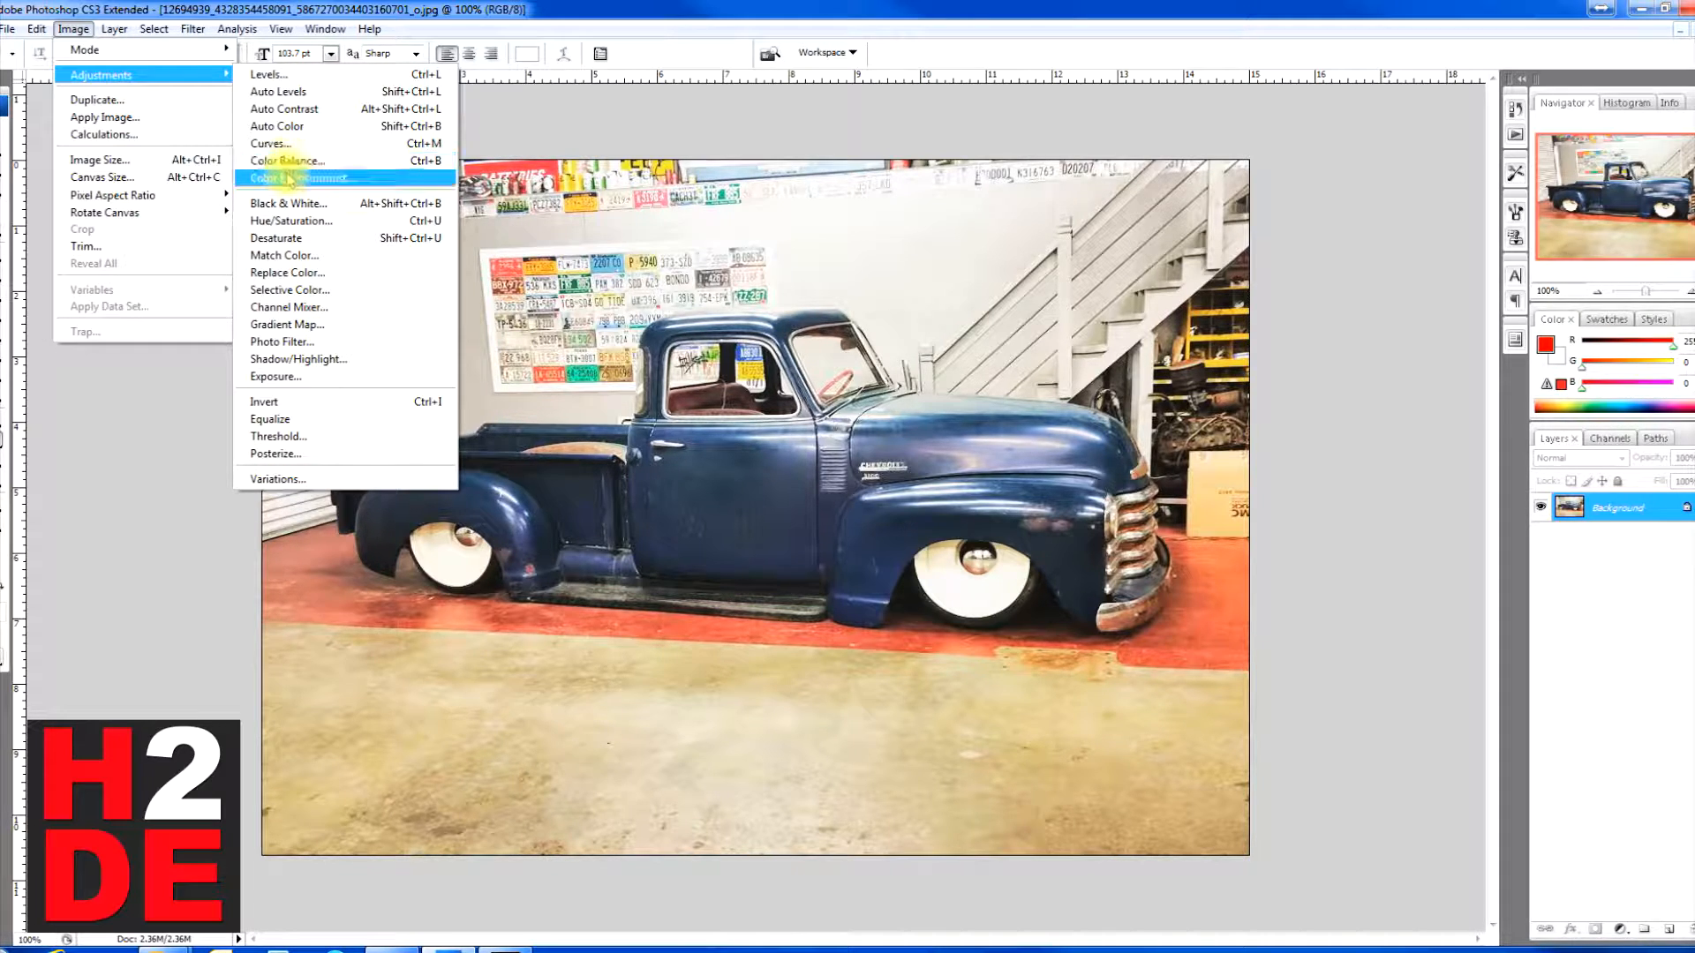
click(288, 180)
drag(849, 271, 1225, 166)
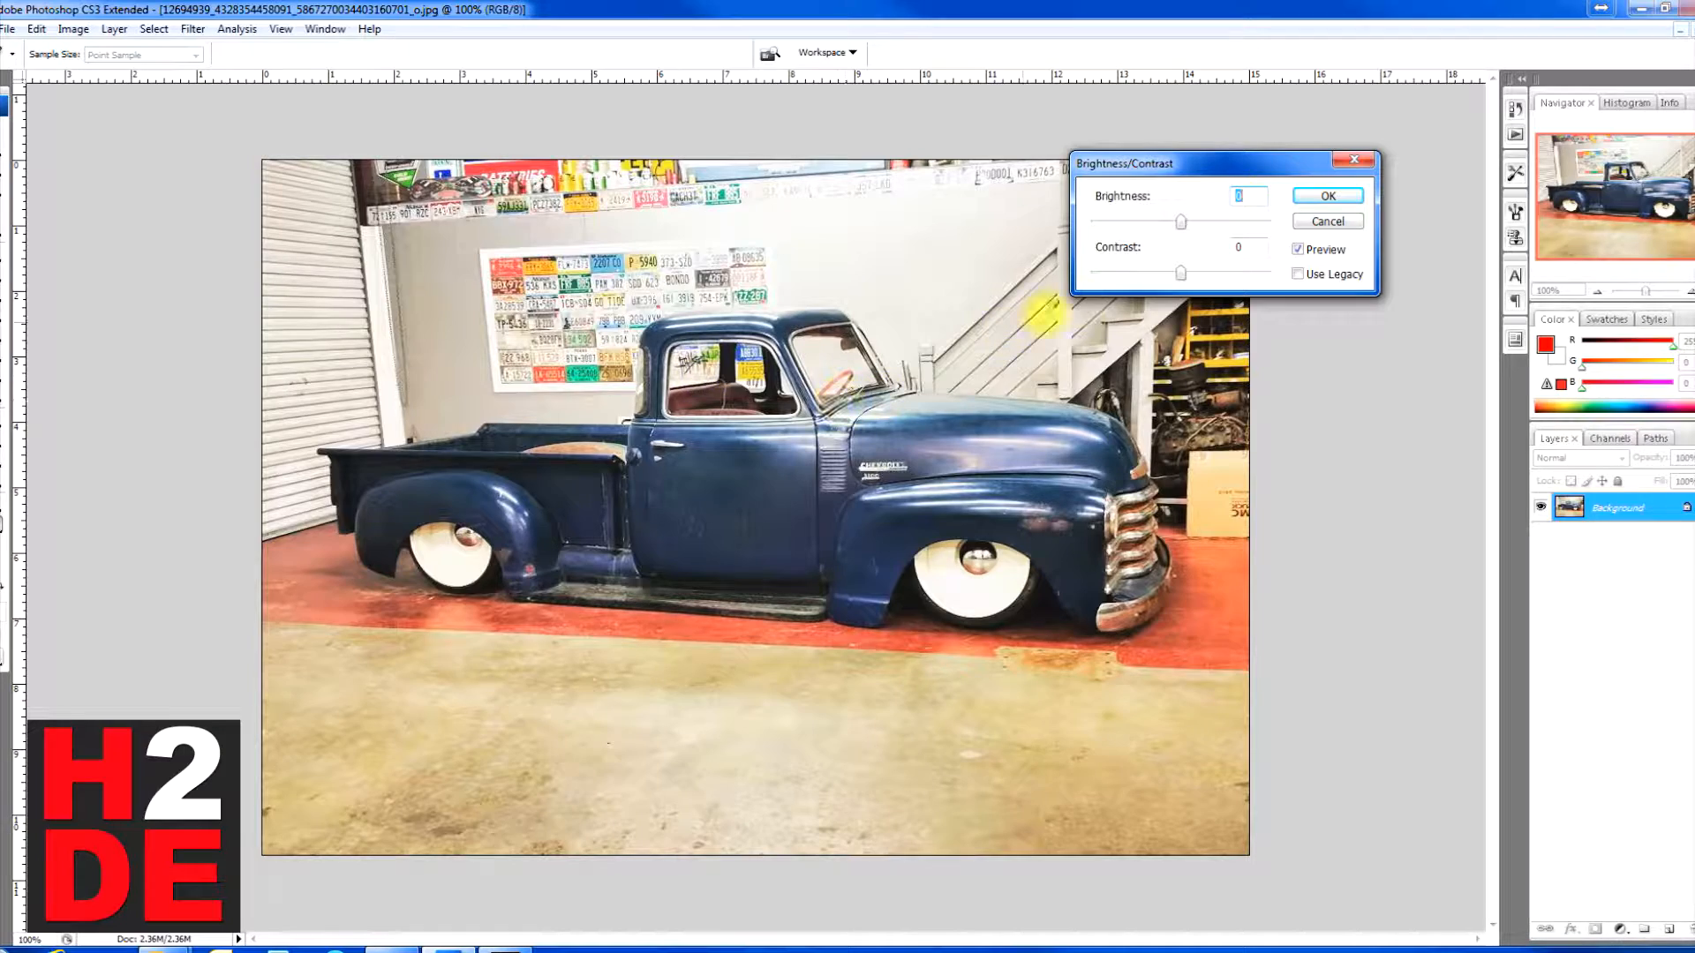
mouse_move(1184, 226)
mouse_down()
mouse_move(1263, 225)
mouse_move(1093, 228)
mouse_move(1230, 228)
mouse_move(1154, 228)
mouse_move(1209, 240)
mouse_up()
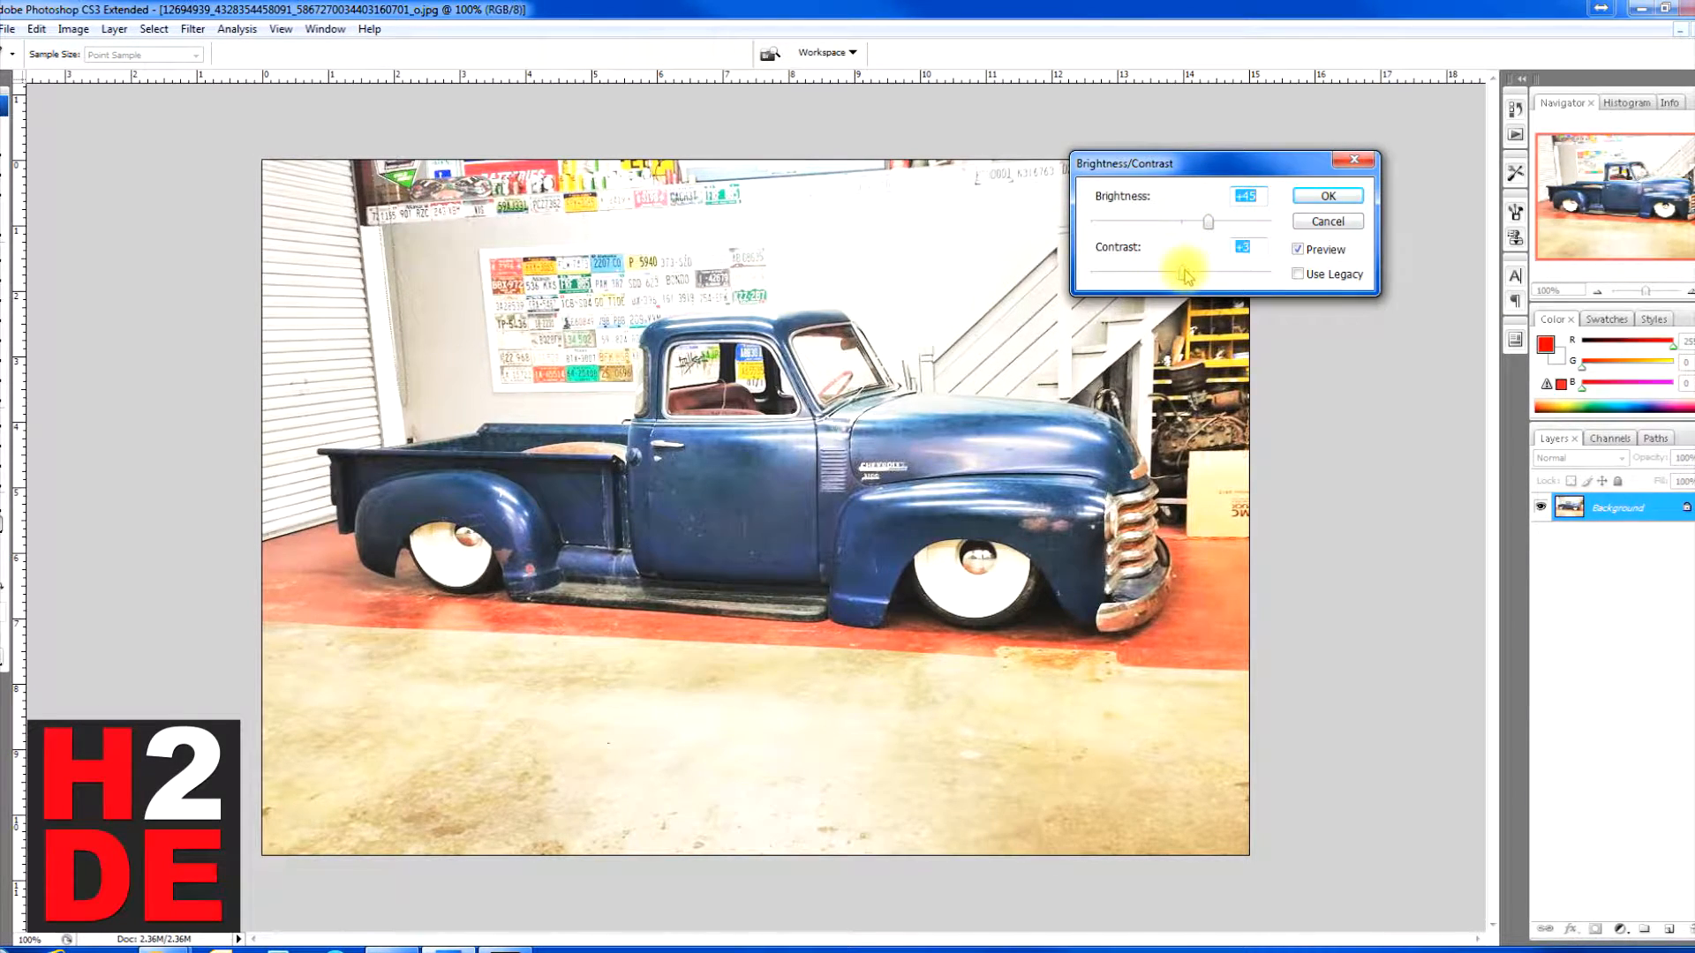
drag(1205, 276, 1244, 278)
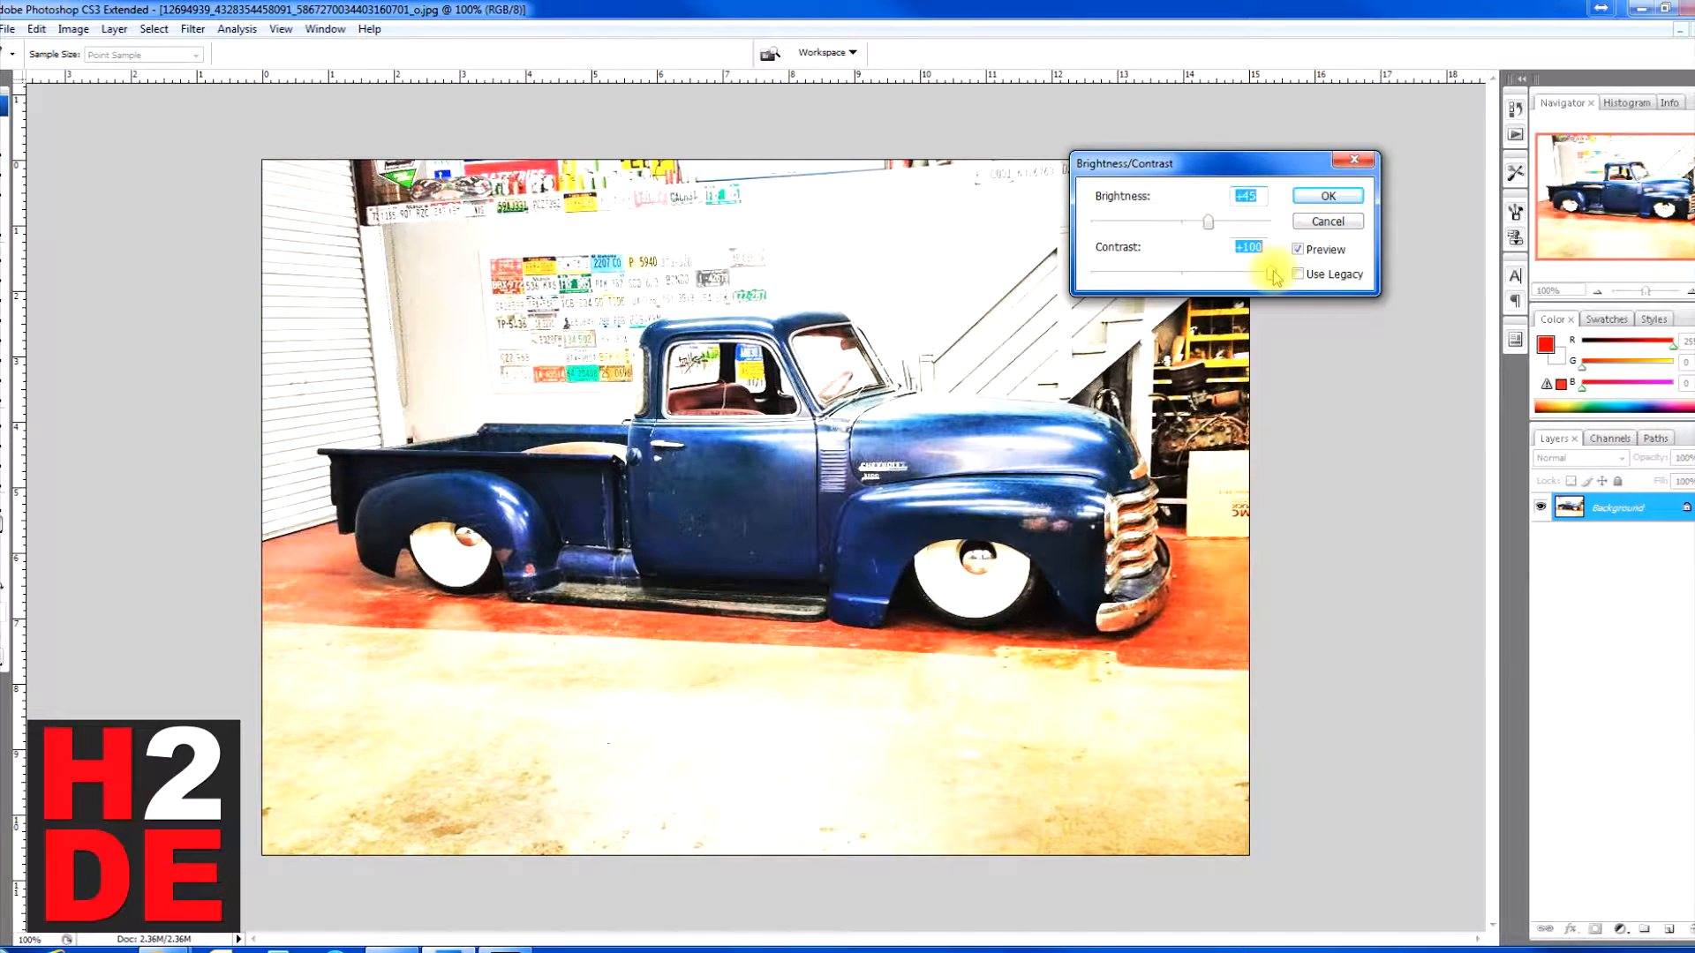
Step: Try a darker look with brightness -95 and contrast +20, return brightness to 0 and cancel the Brightness/Contrast adjustment
mouse_move(1268, 279)
mouse_down()
mouse_move(1088, 274)
mouse_move(1256, 283)
mouse_up()
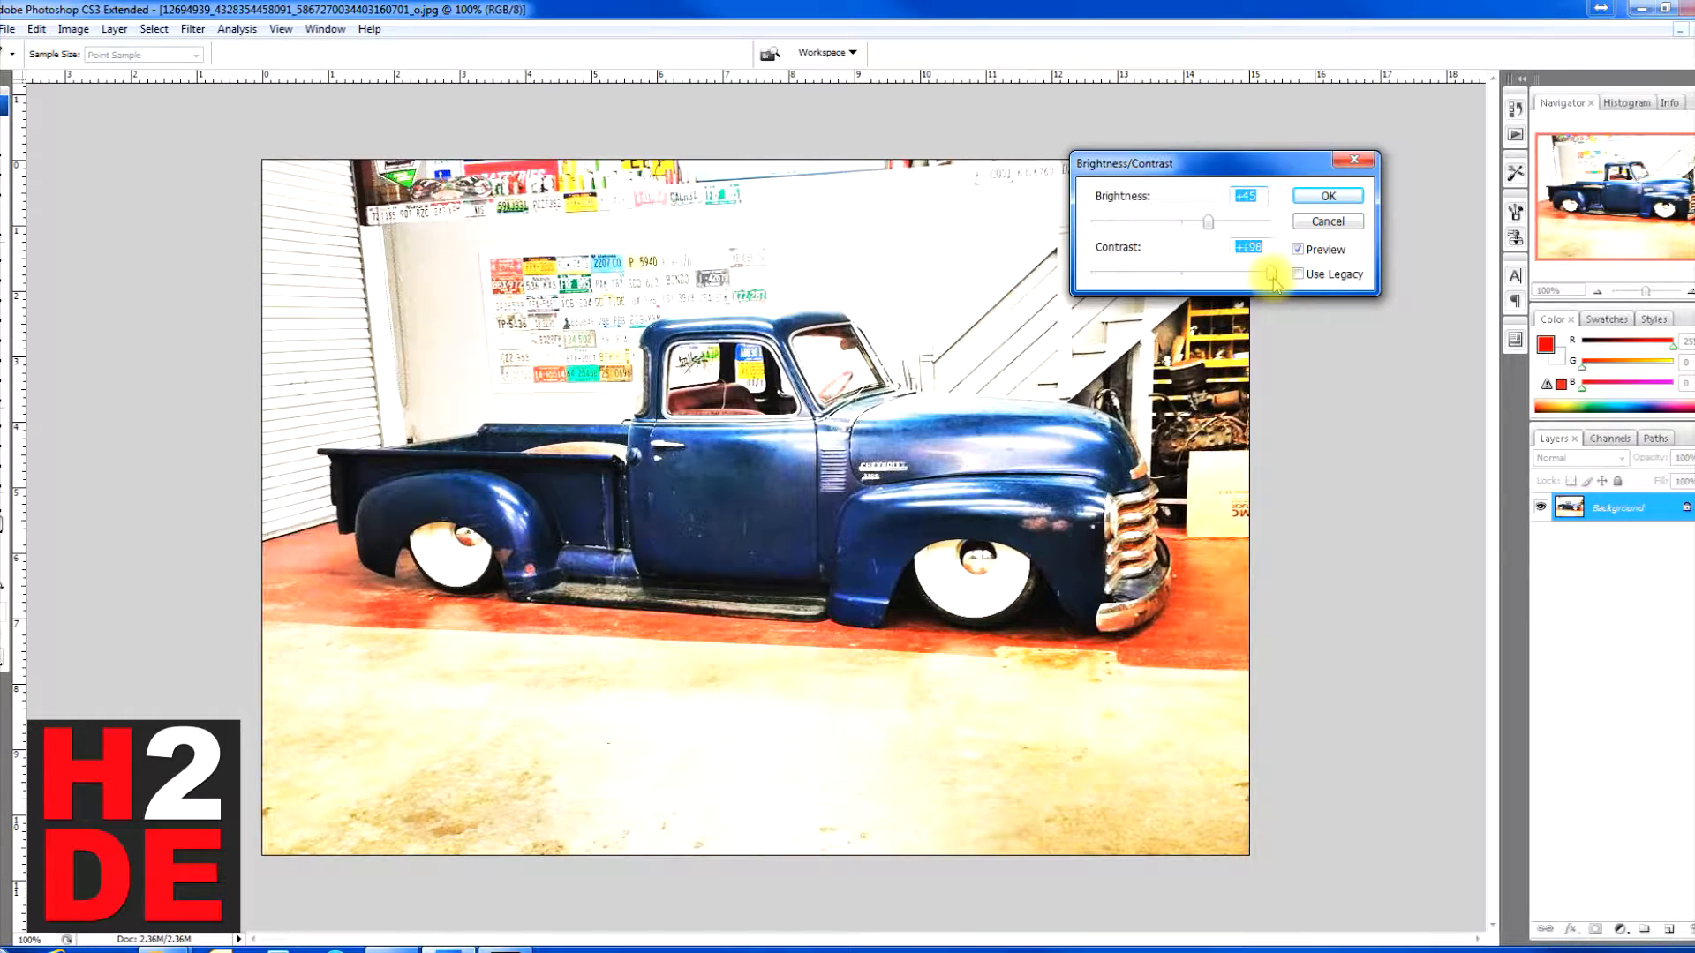
drag(1270, 281, 1180, 281)
drag(1208, 222, 1211, 288)
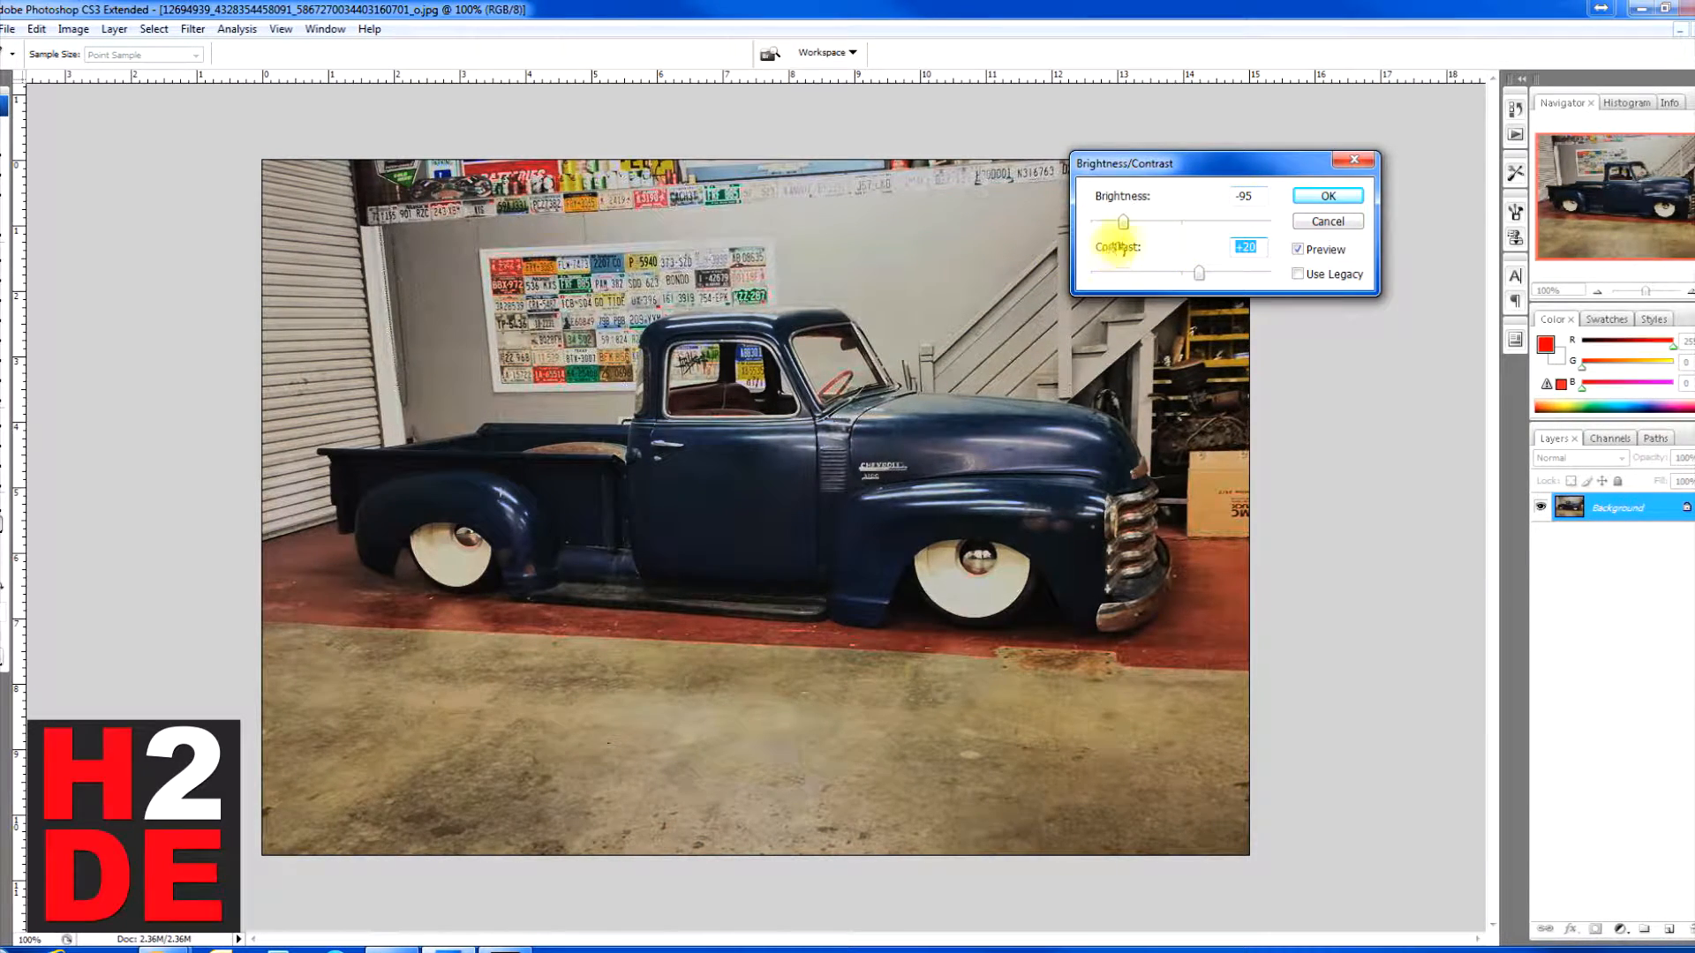
drag(1115, 227, 1182, 226)
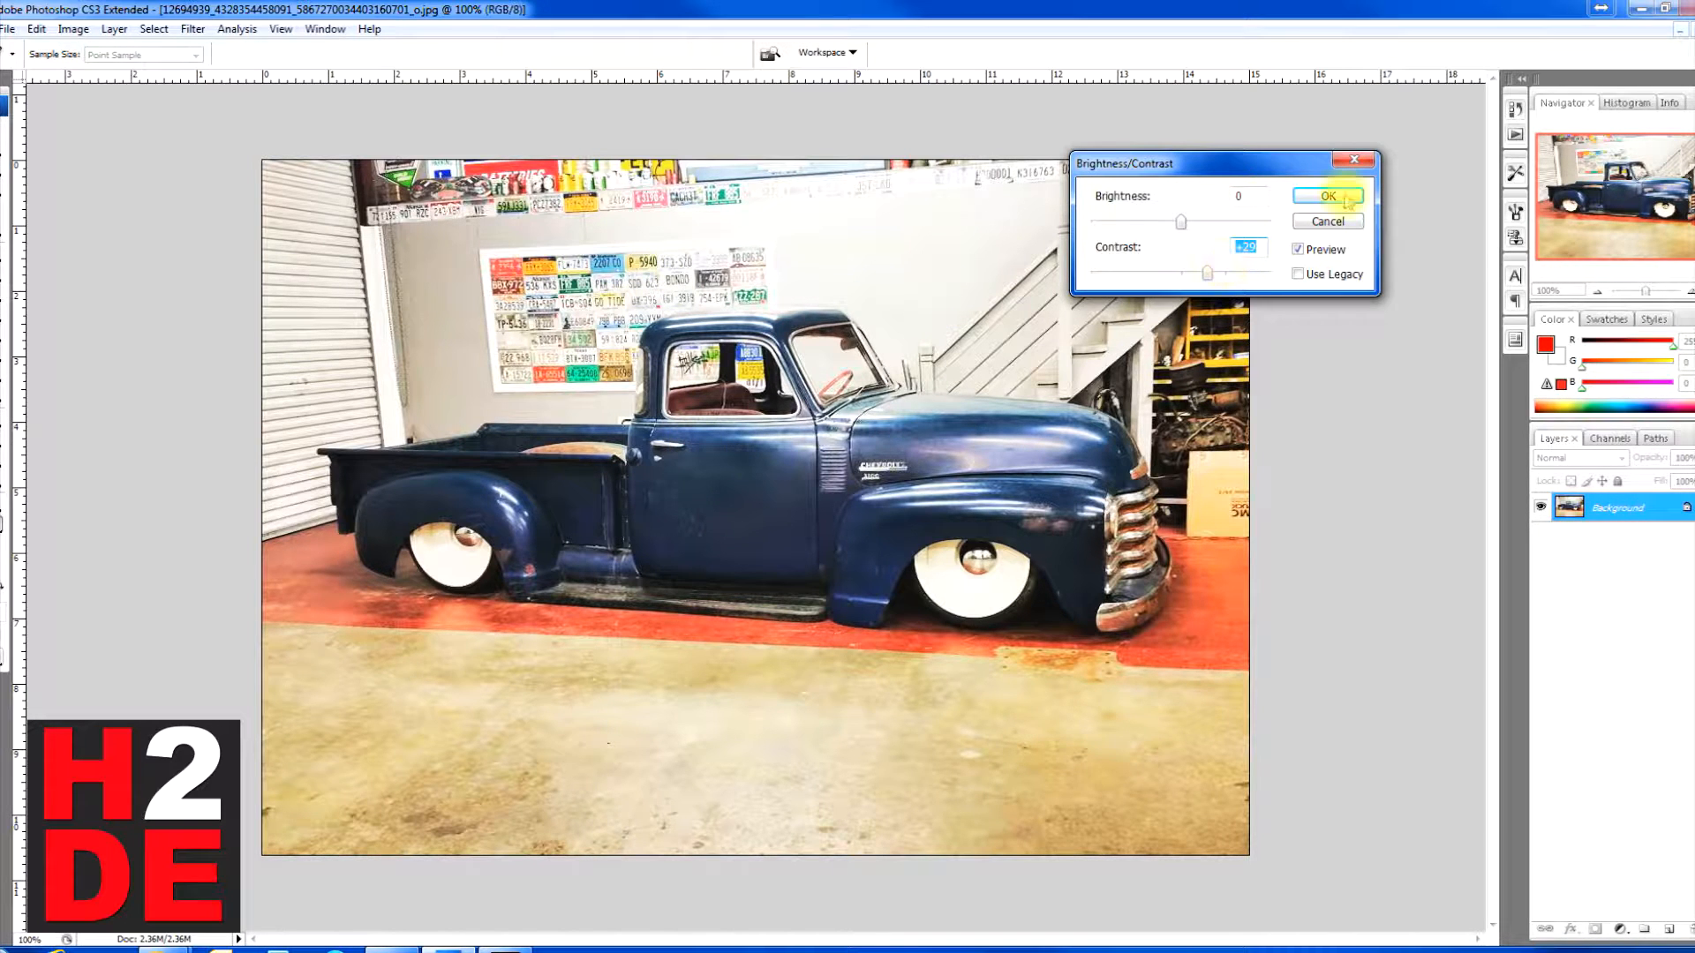
click(1328, 222)
key(t)
Step: Try a Color Balance adjustment on the photo's midtones with color levels +2, -100 and +100
click(74, 30)
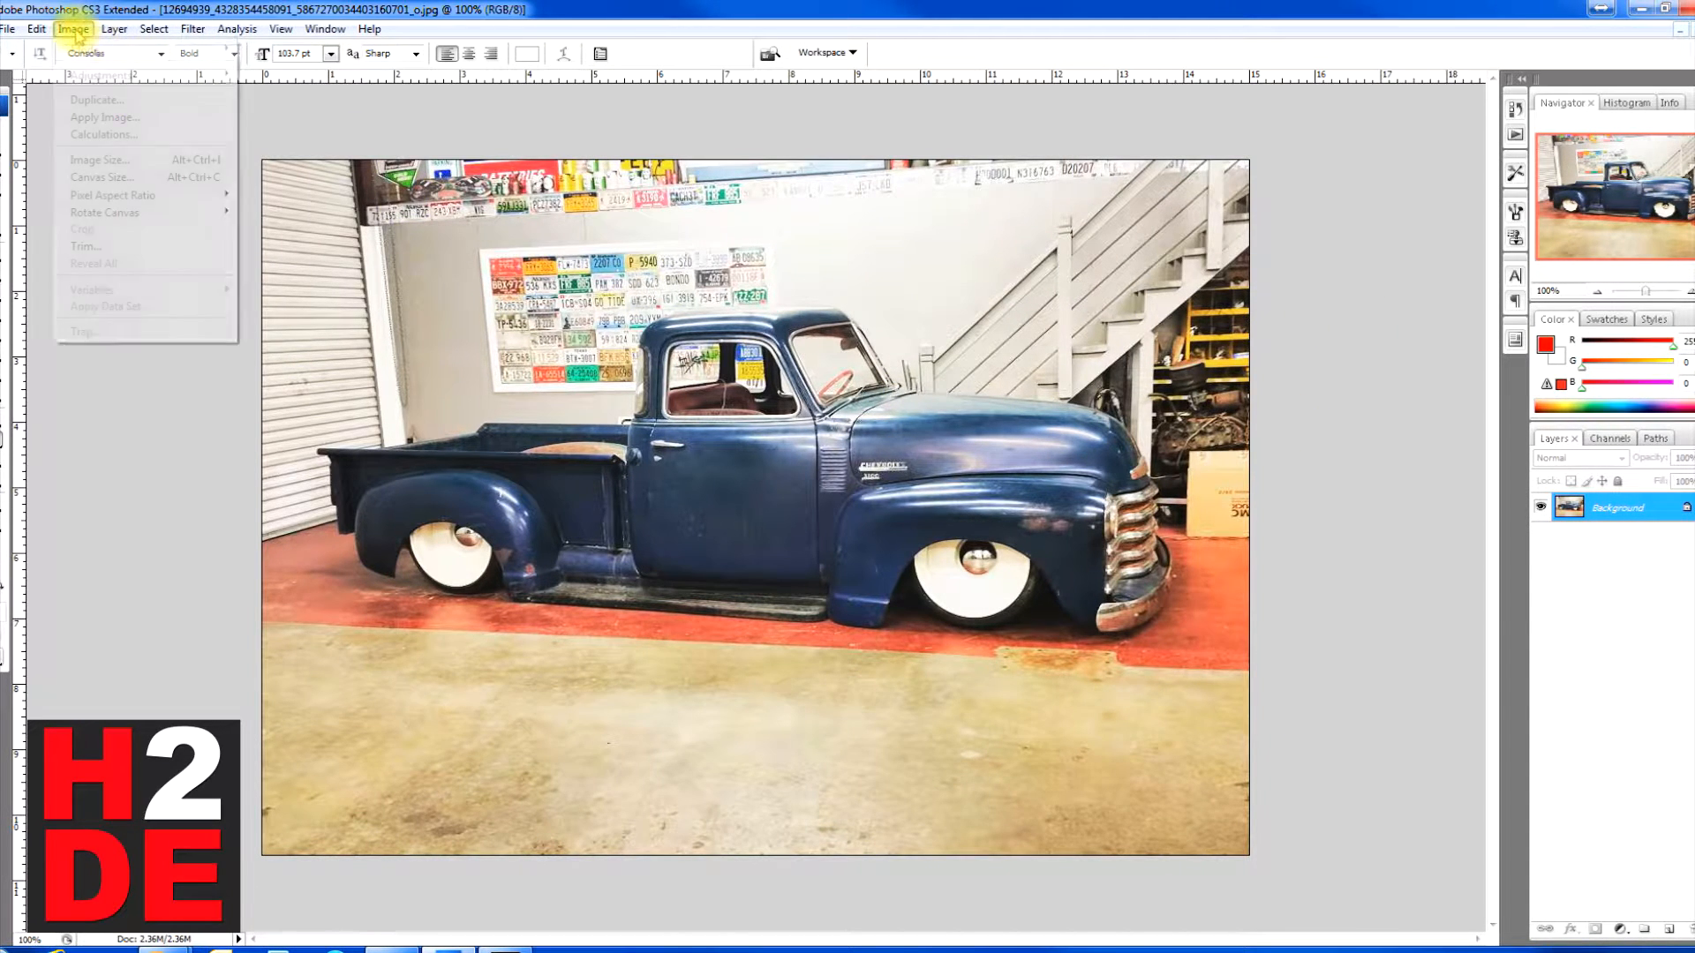
click(680, 7)
click(75, 30)
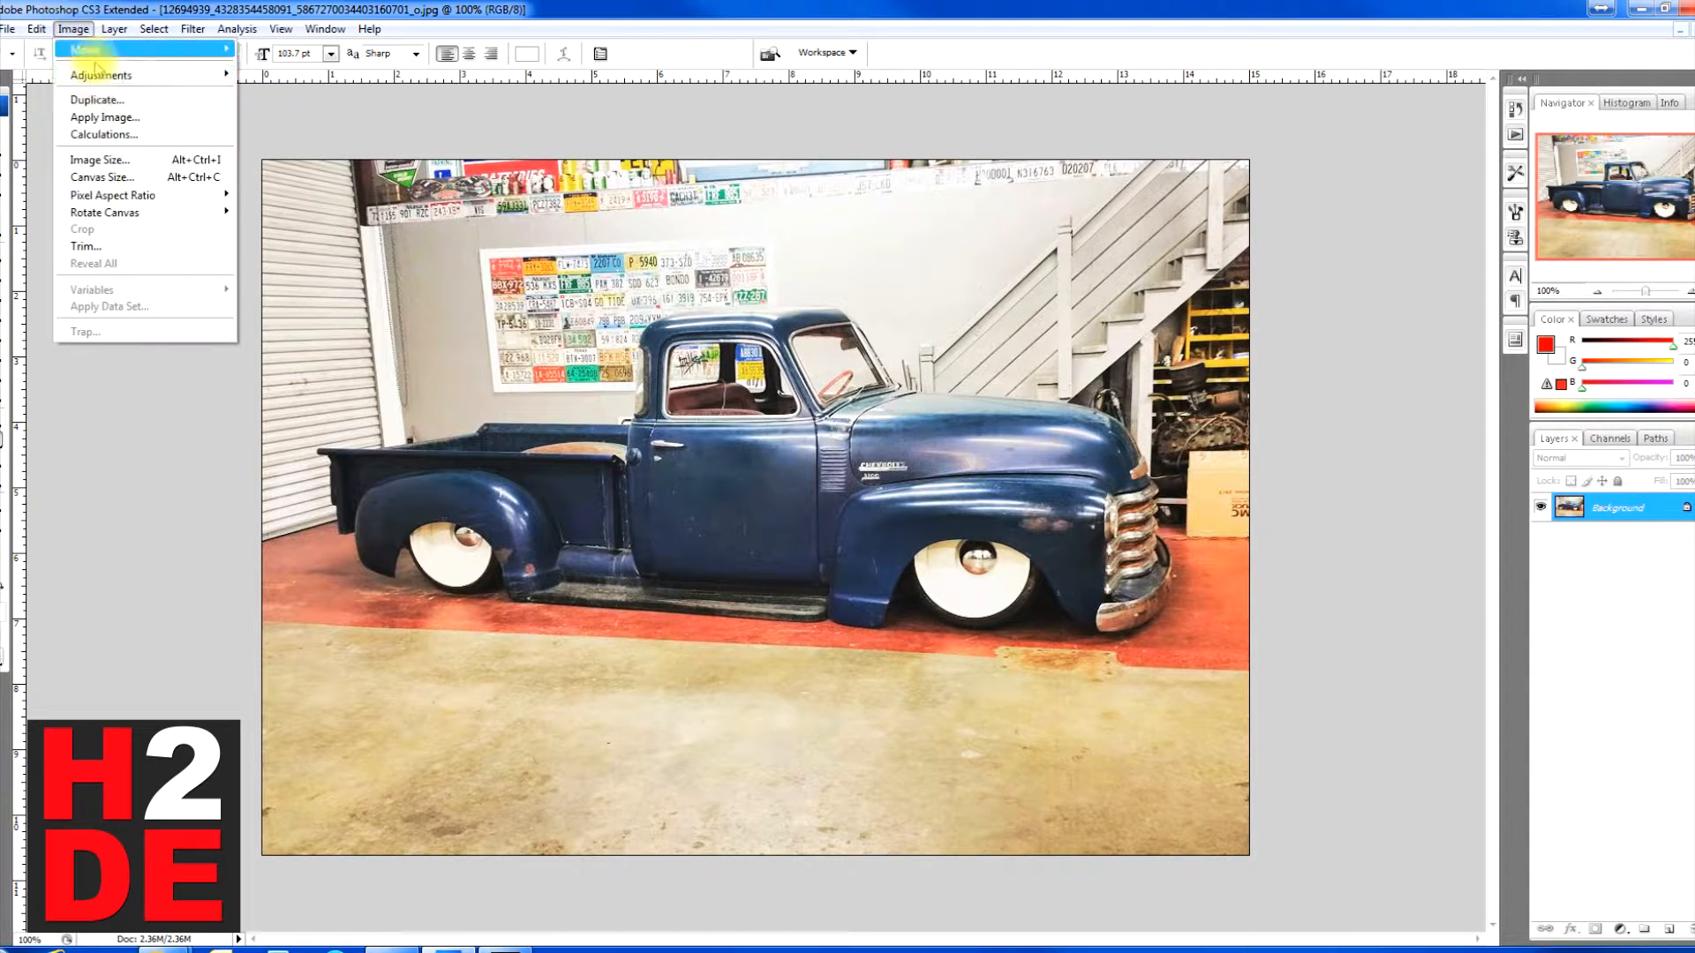
mouse_move(110, 75)
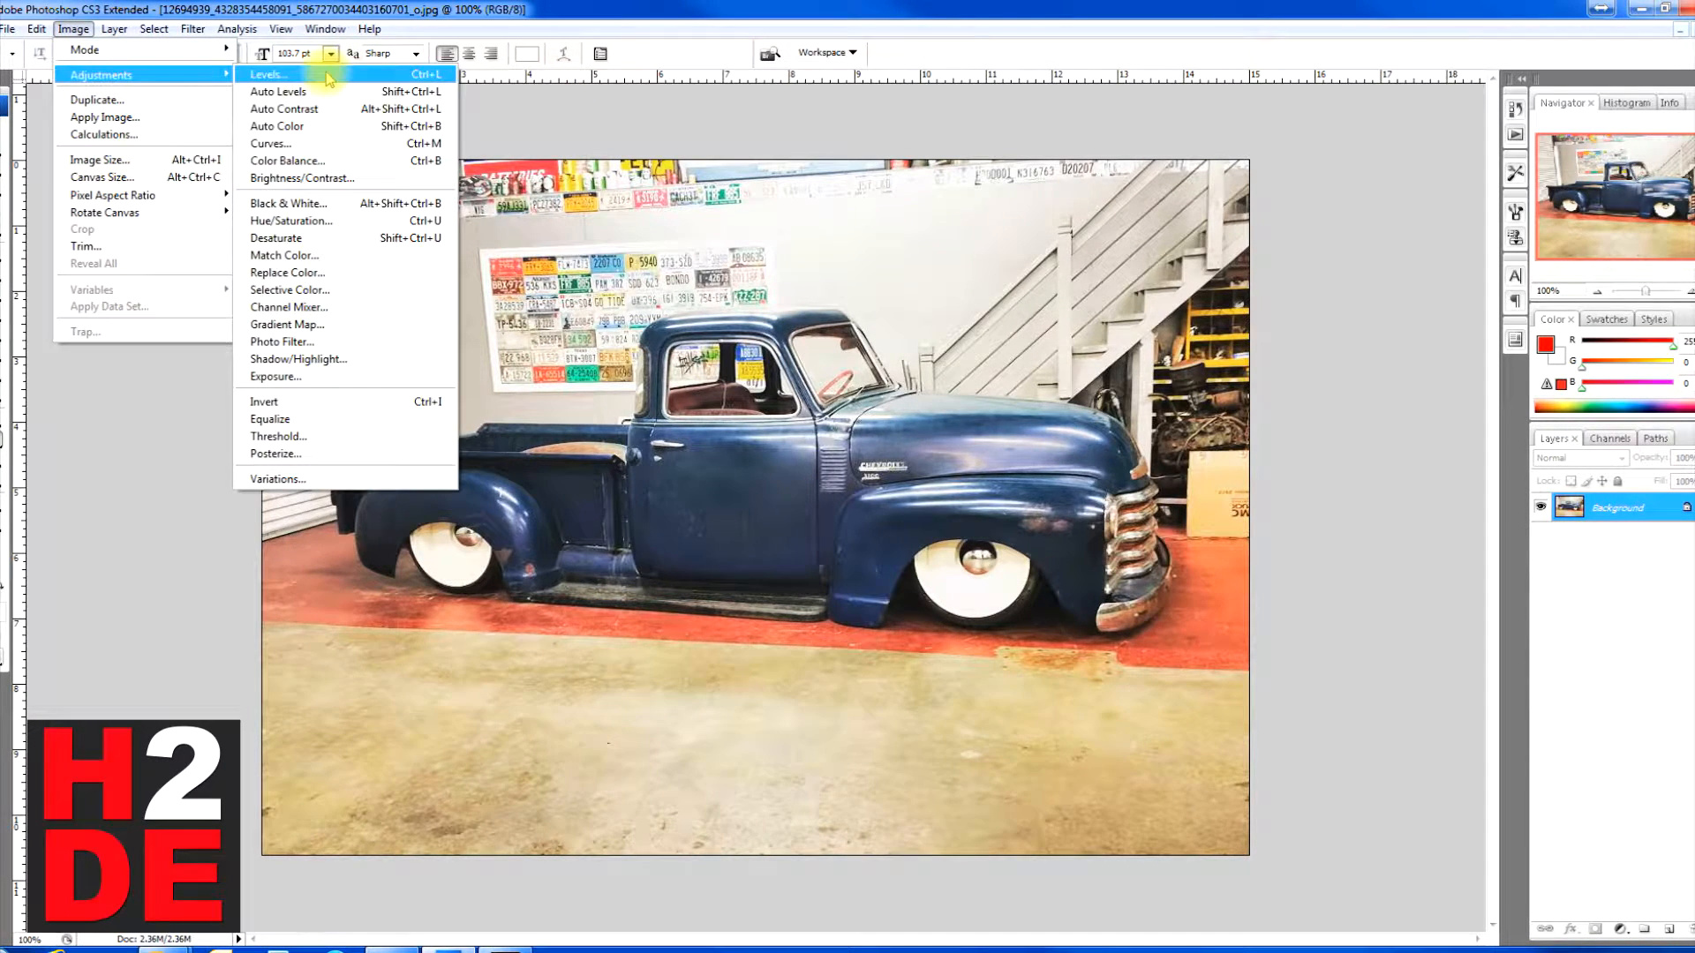
click(291, 161)
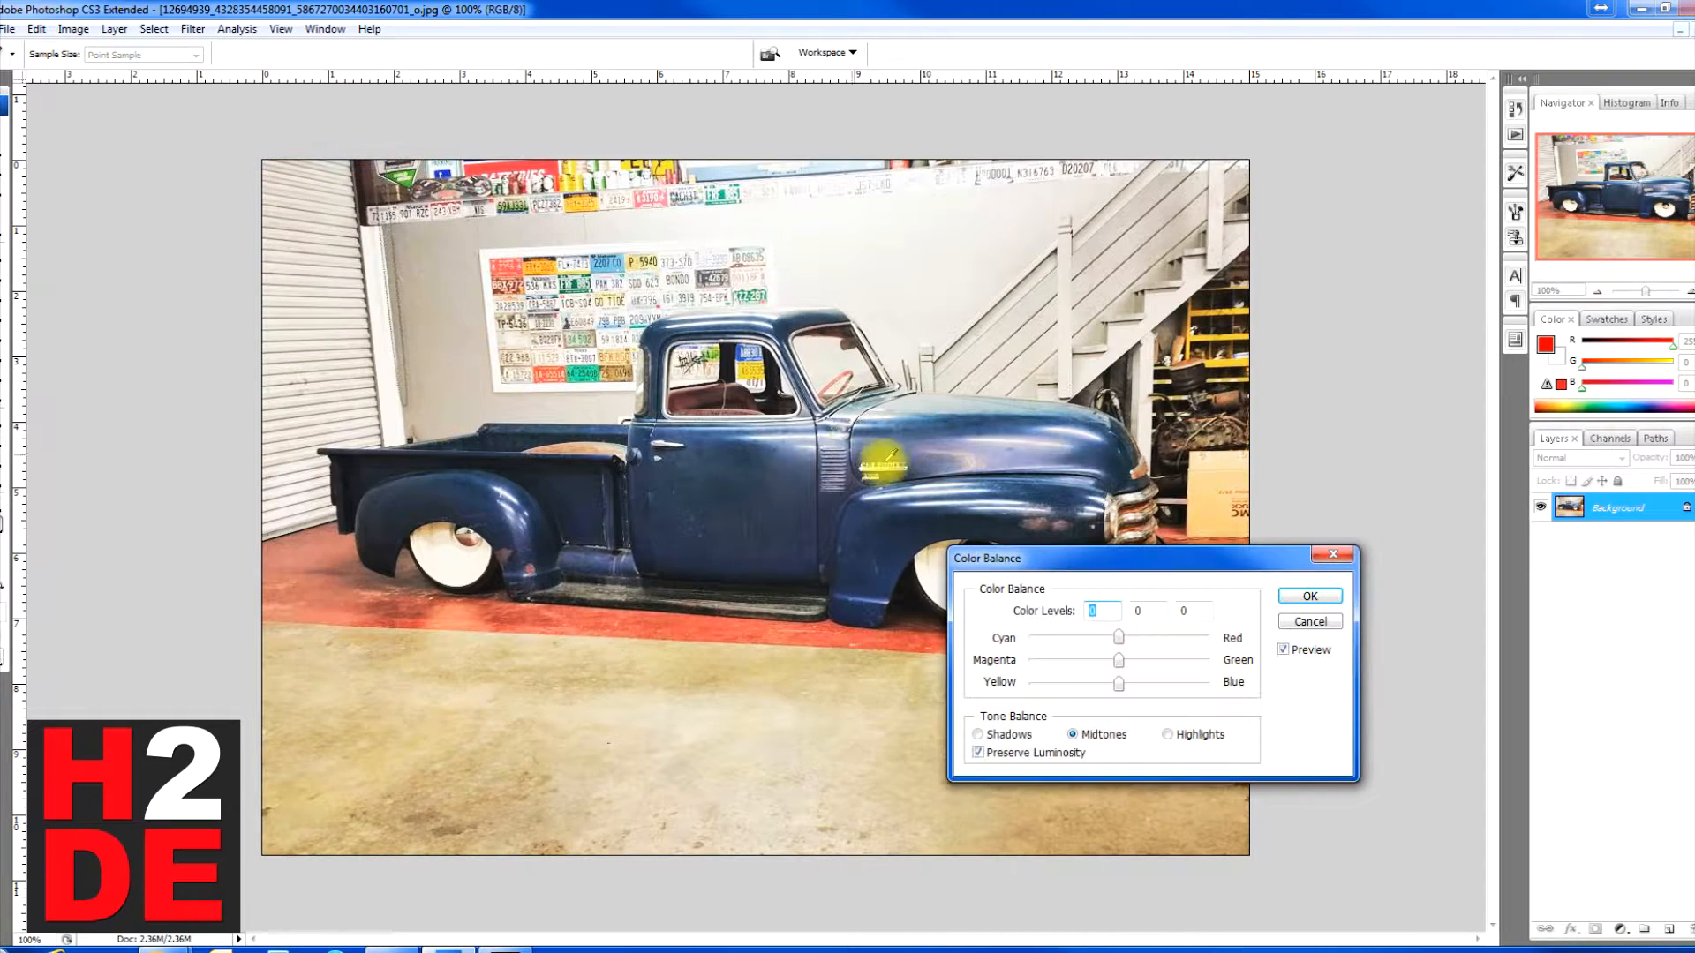
drag(1196, 558, 479, 651)
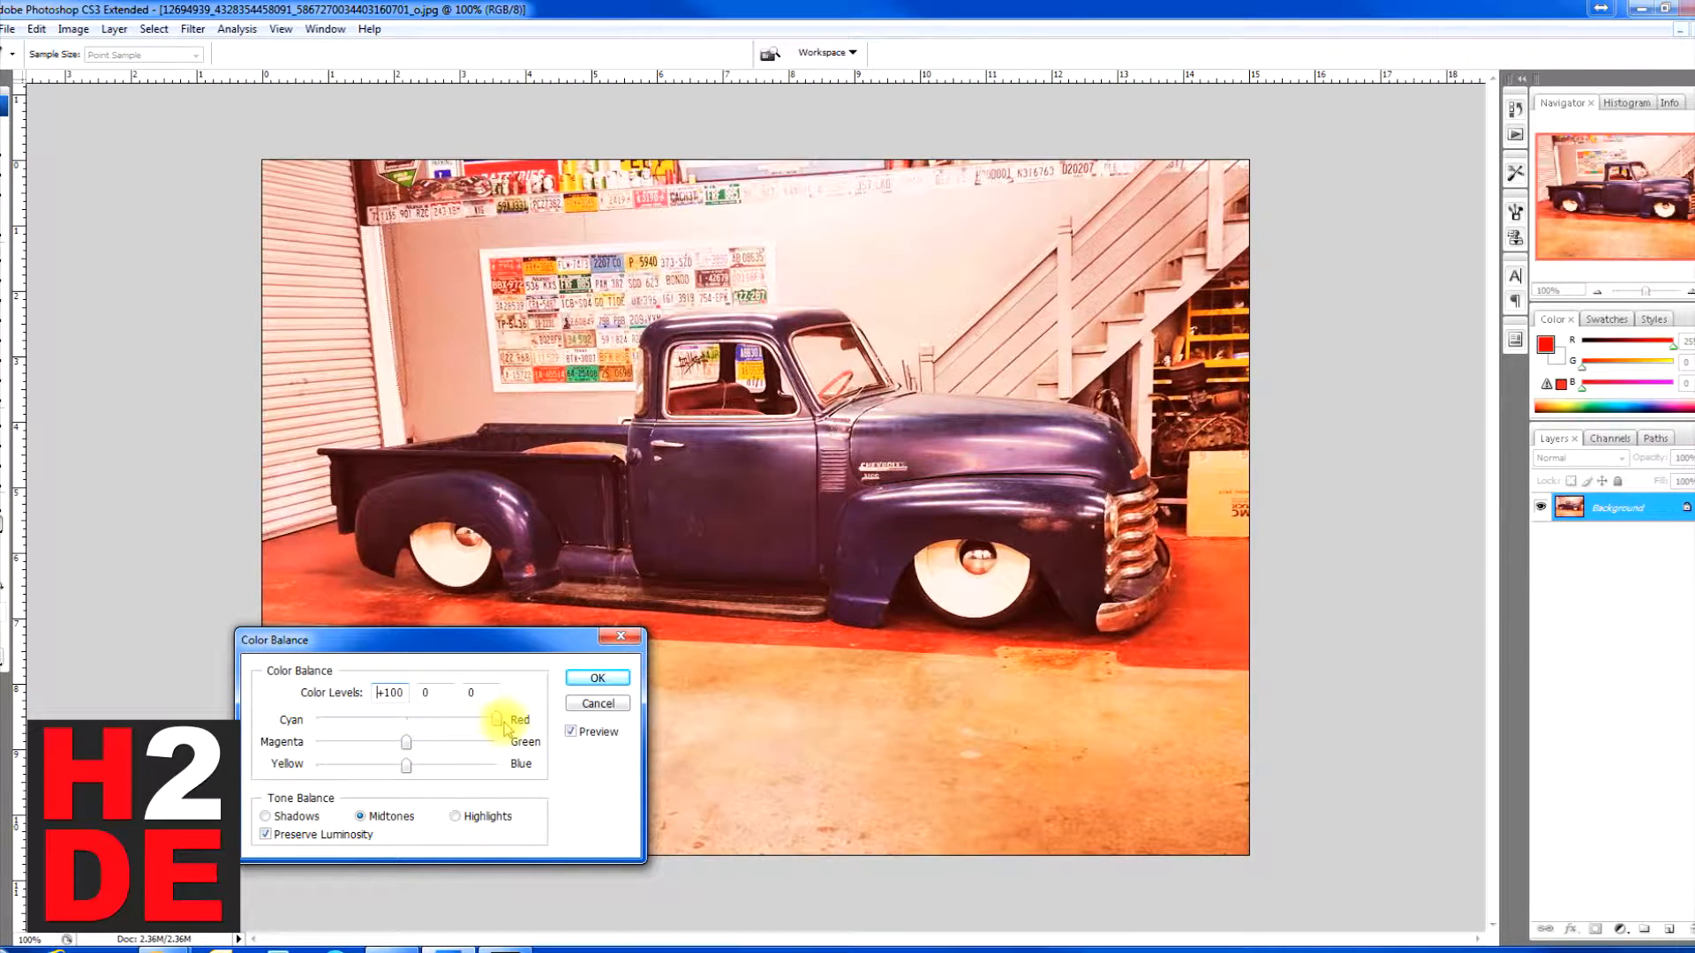
drag(505, 726, 530, 779)
drag(407, 747, 600, 753)
drag(494, 744, 274, 751)
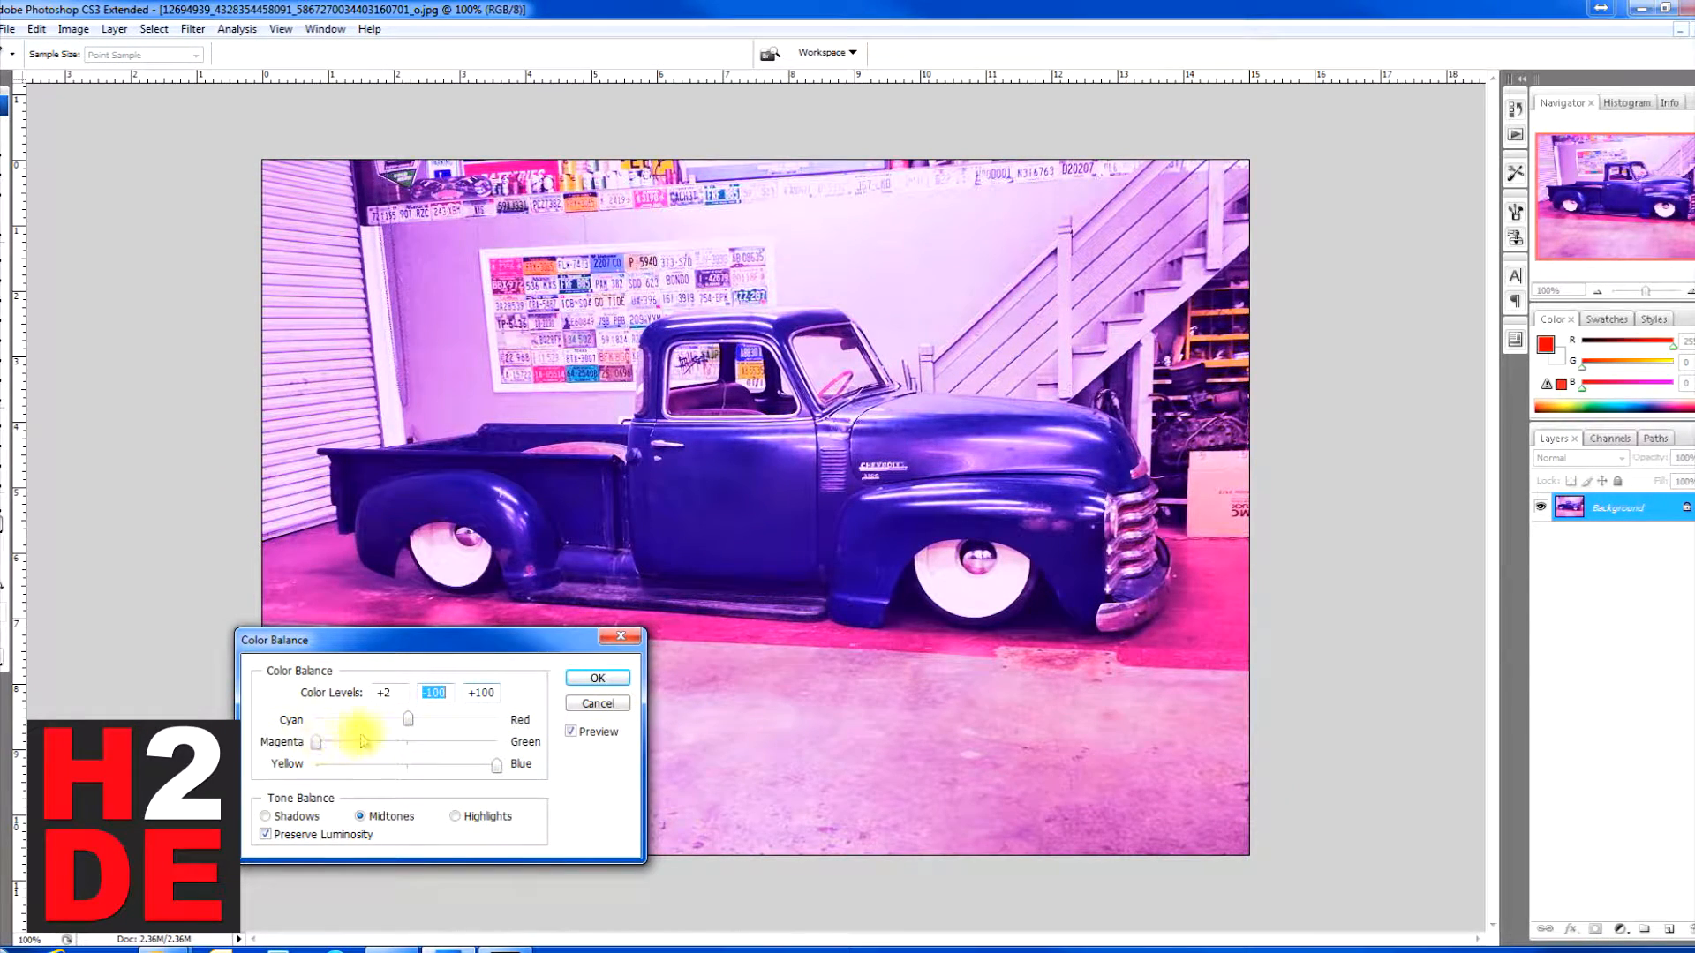
Step: Reset all three midtone color levels to 0
mouse_move(408, 719)
mouse_down()
mouse_move(593, 729)
mouse_move(407, 728)
mouse_up()
click(317, 742)
text(0)
key(Tab)
text(0)
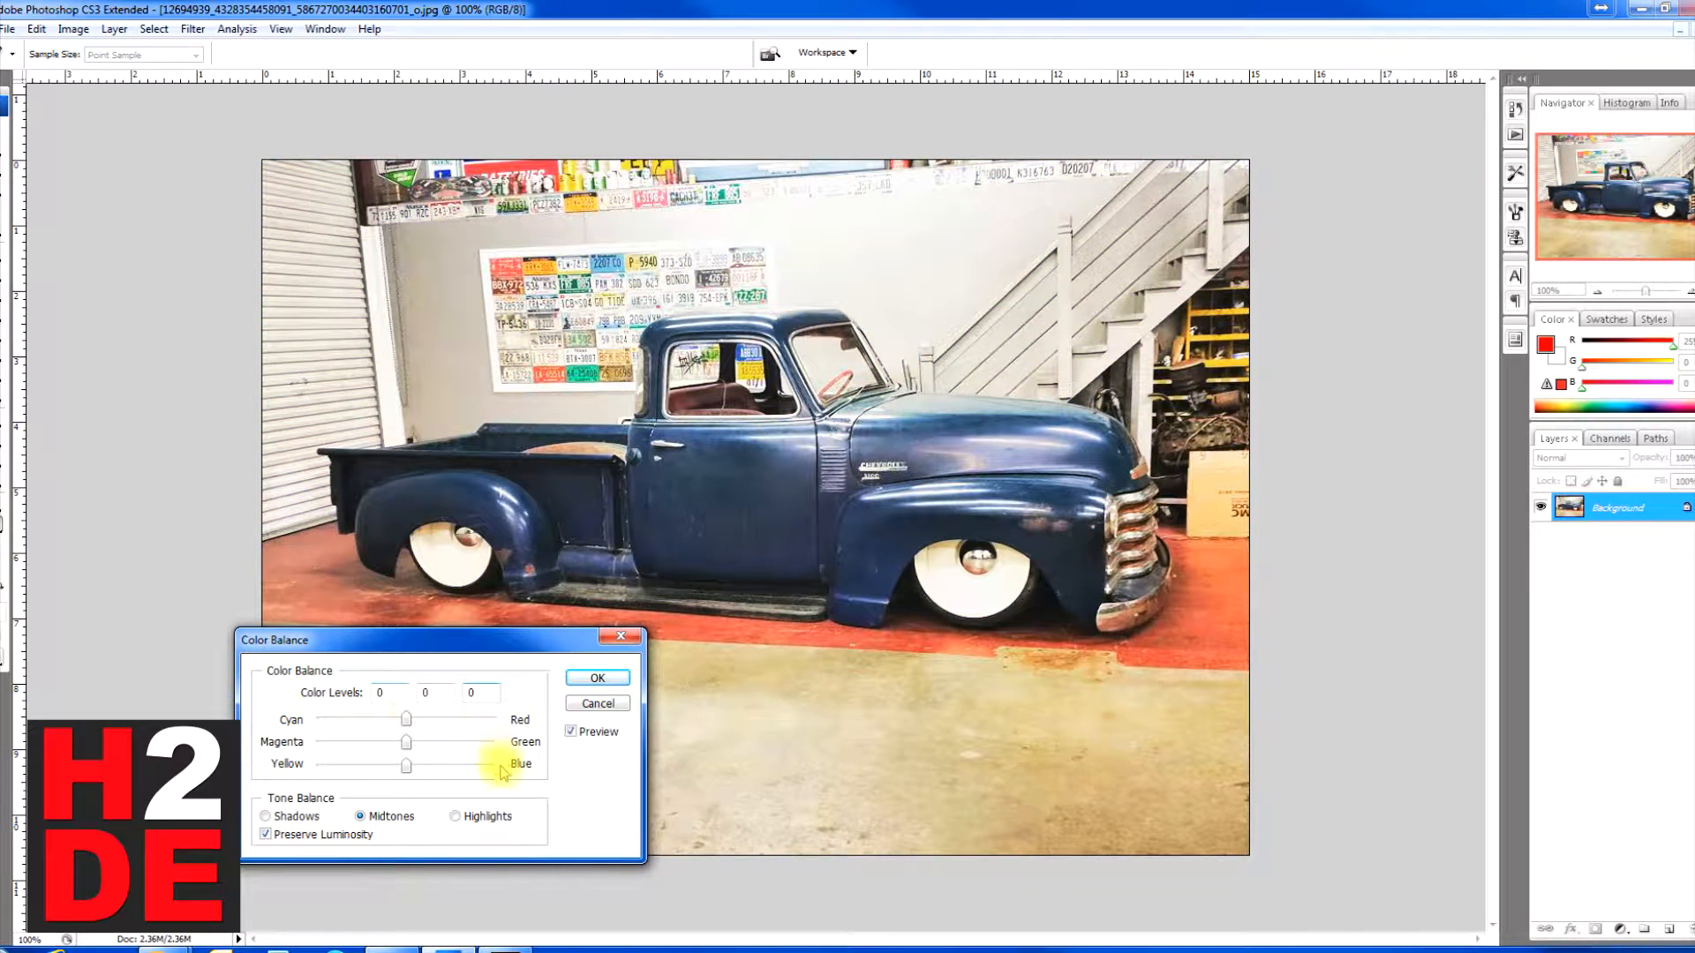
Step: Try the yellow–blue balance on the shadows and highlights, and turn off Preserve Luminosity
click(300, 818)
mouse_move(406, 766)
mouse_down()
mouse_move(552, 776)
mouse_move(265, 764)
mouse_move(516, 769)
mouse_move(411, 770)
mouse_up()
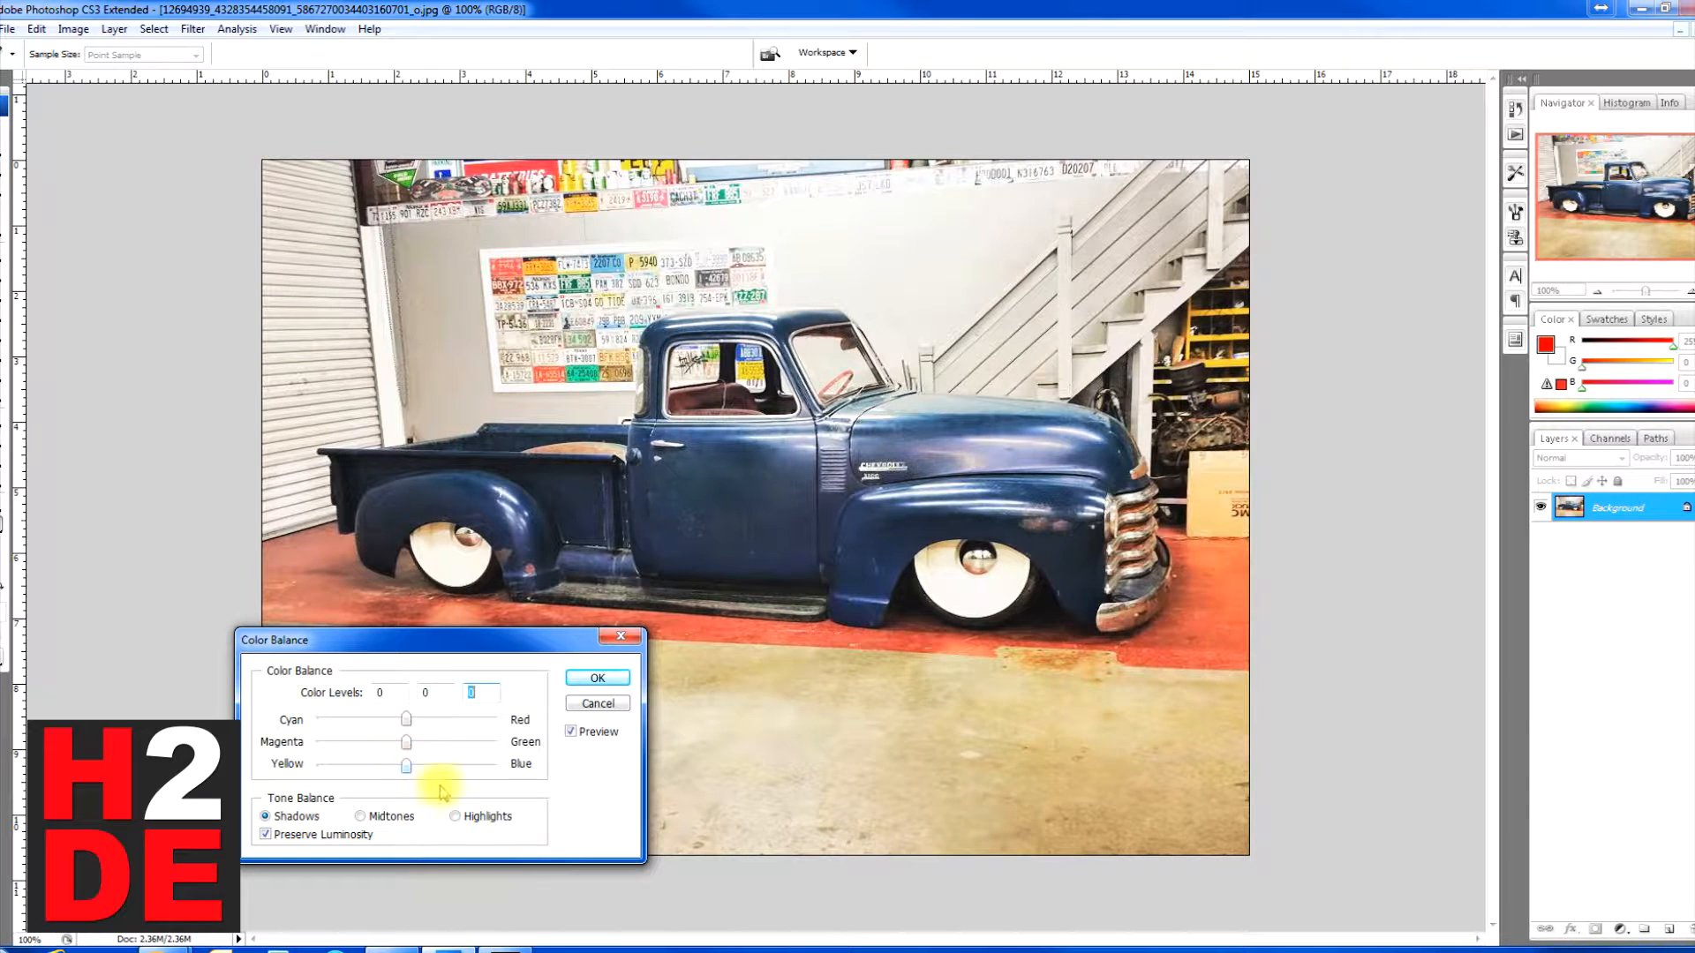
click(454, 815)
mouse_move(407, 764)
mouse_down()
mouse_move(616, 766)
mouse_move(375, 764)
mouse_move(589, 770)
mouse_move(402, 766)
mouse_move(550, 774)
mouse_move(408, 778)
mouse_up()
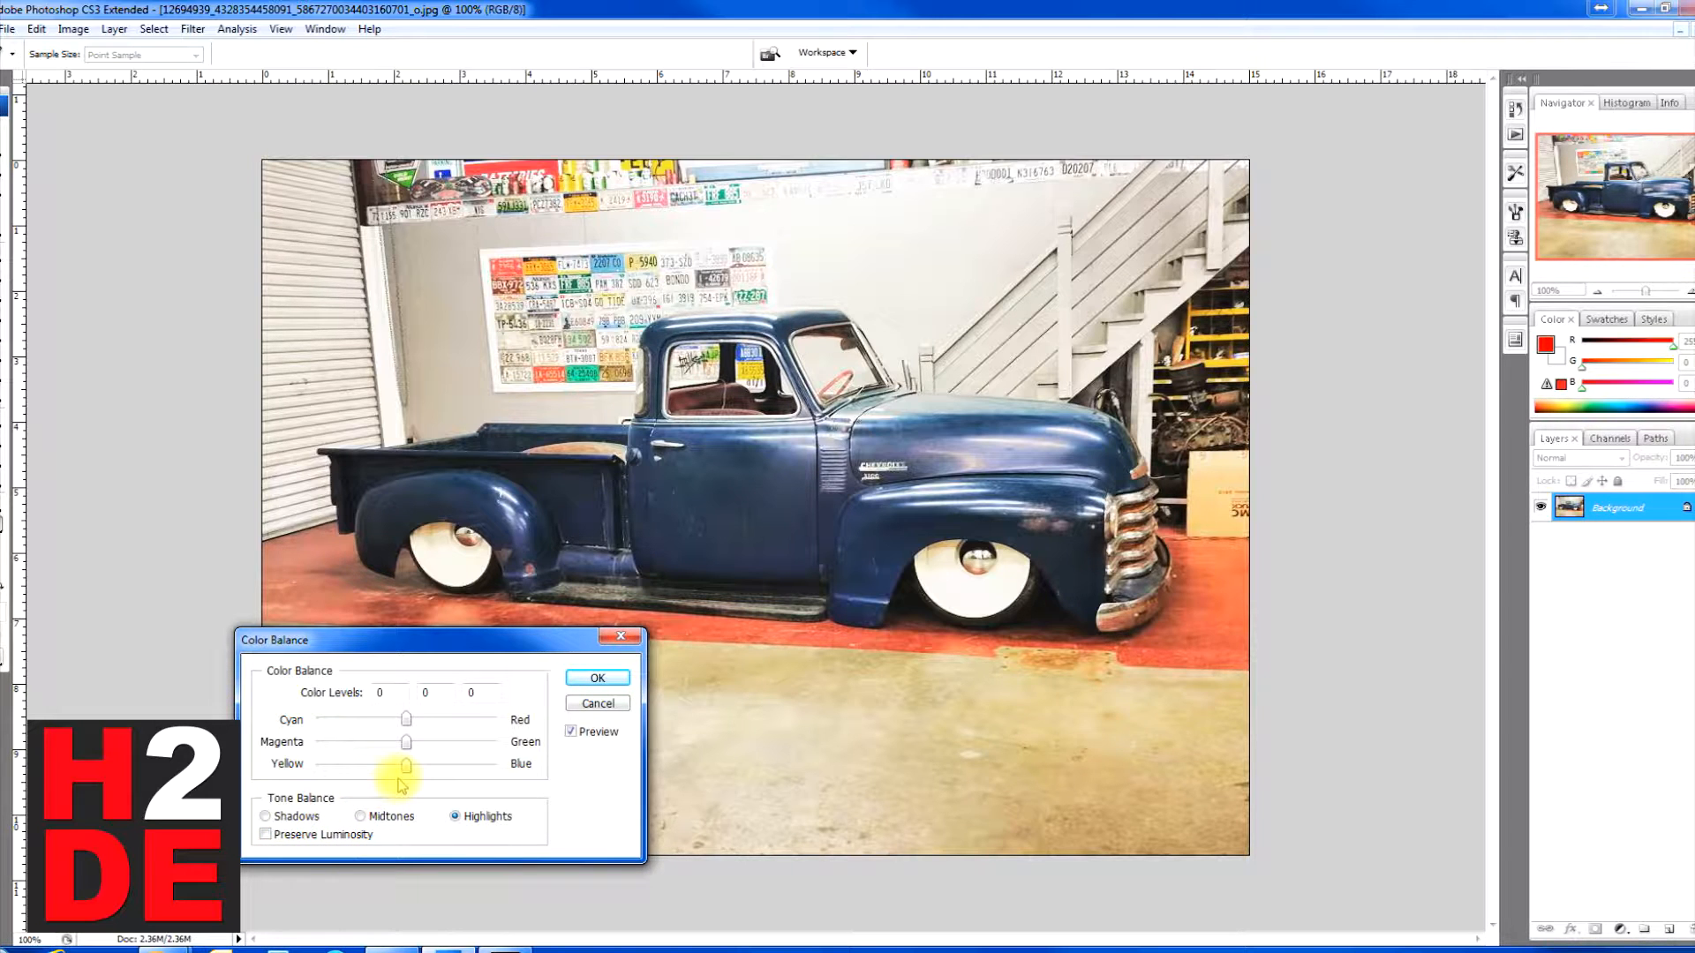
Step: Try highlights pushed fully to cyan with green and blue at +100, and midtone levels of +100, -100 and +100
drag(405, 766, 584, 770)
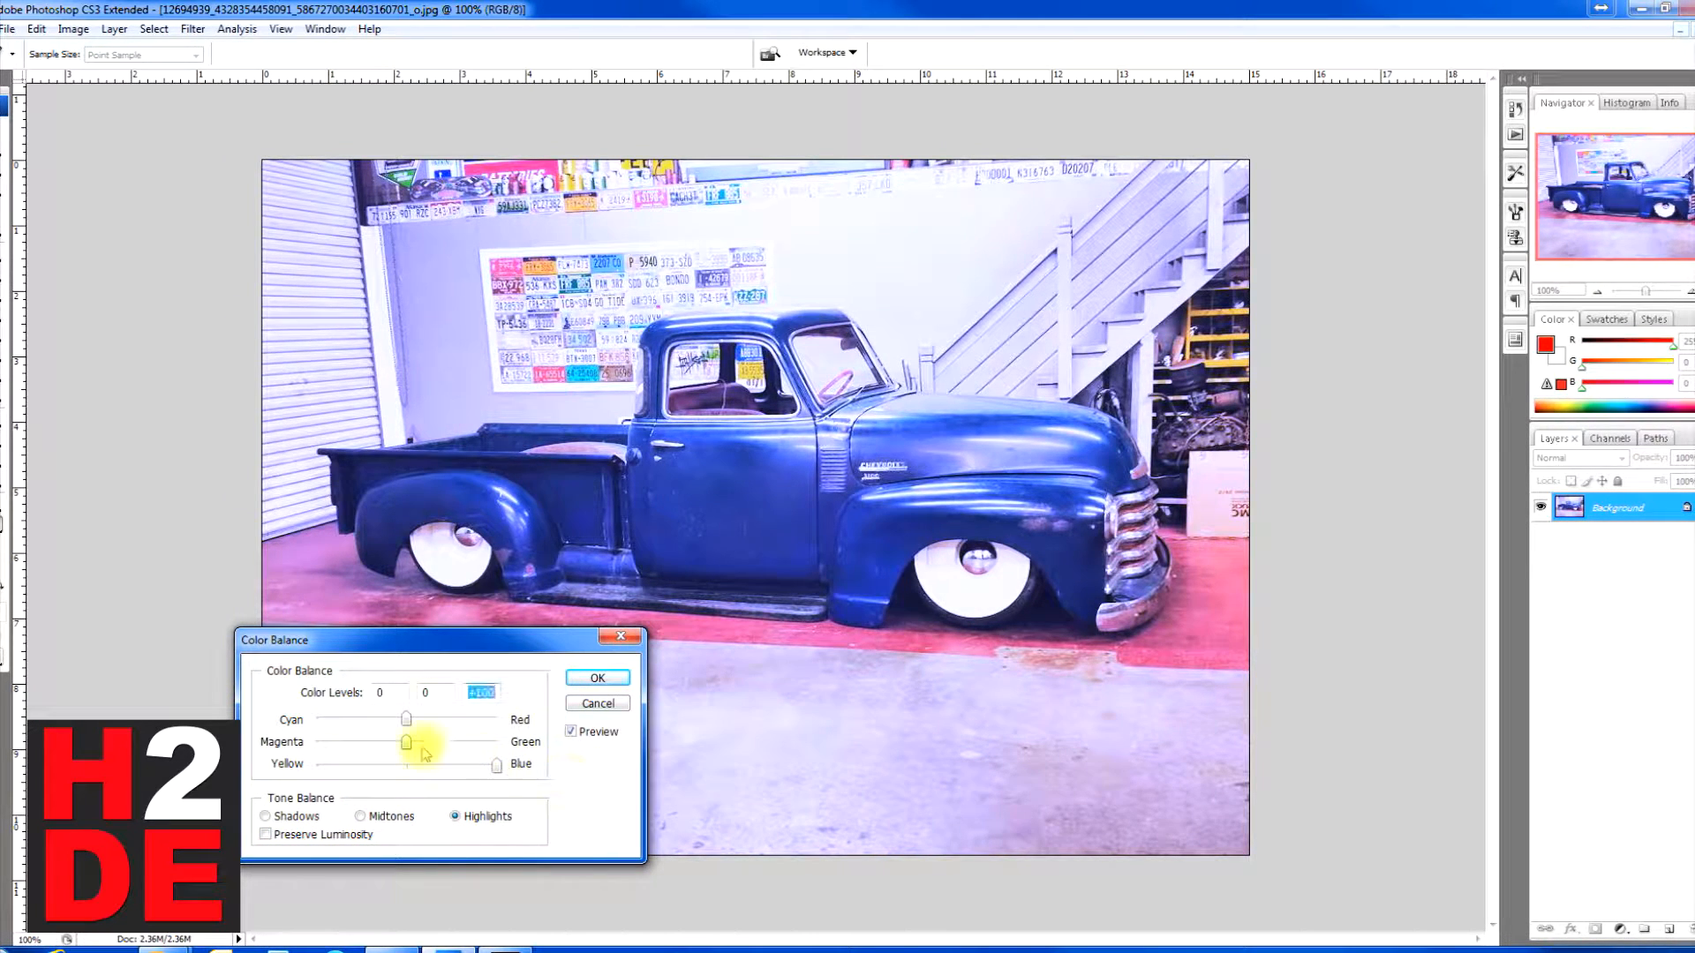
drag(407, 743, 529, 743)
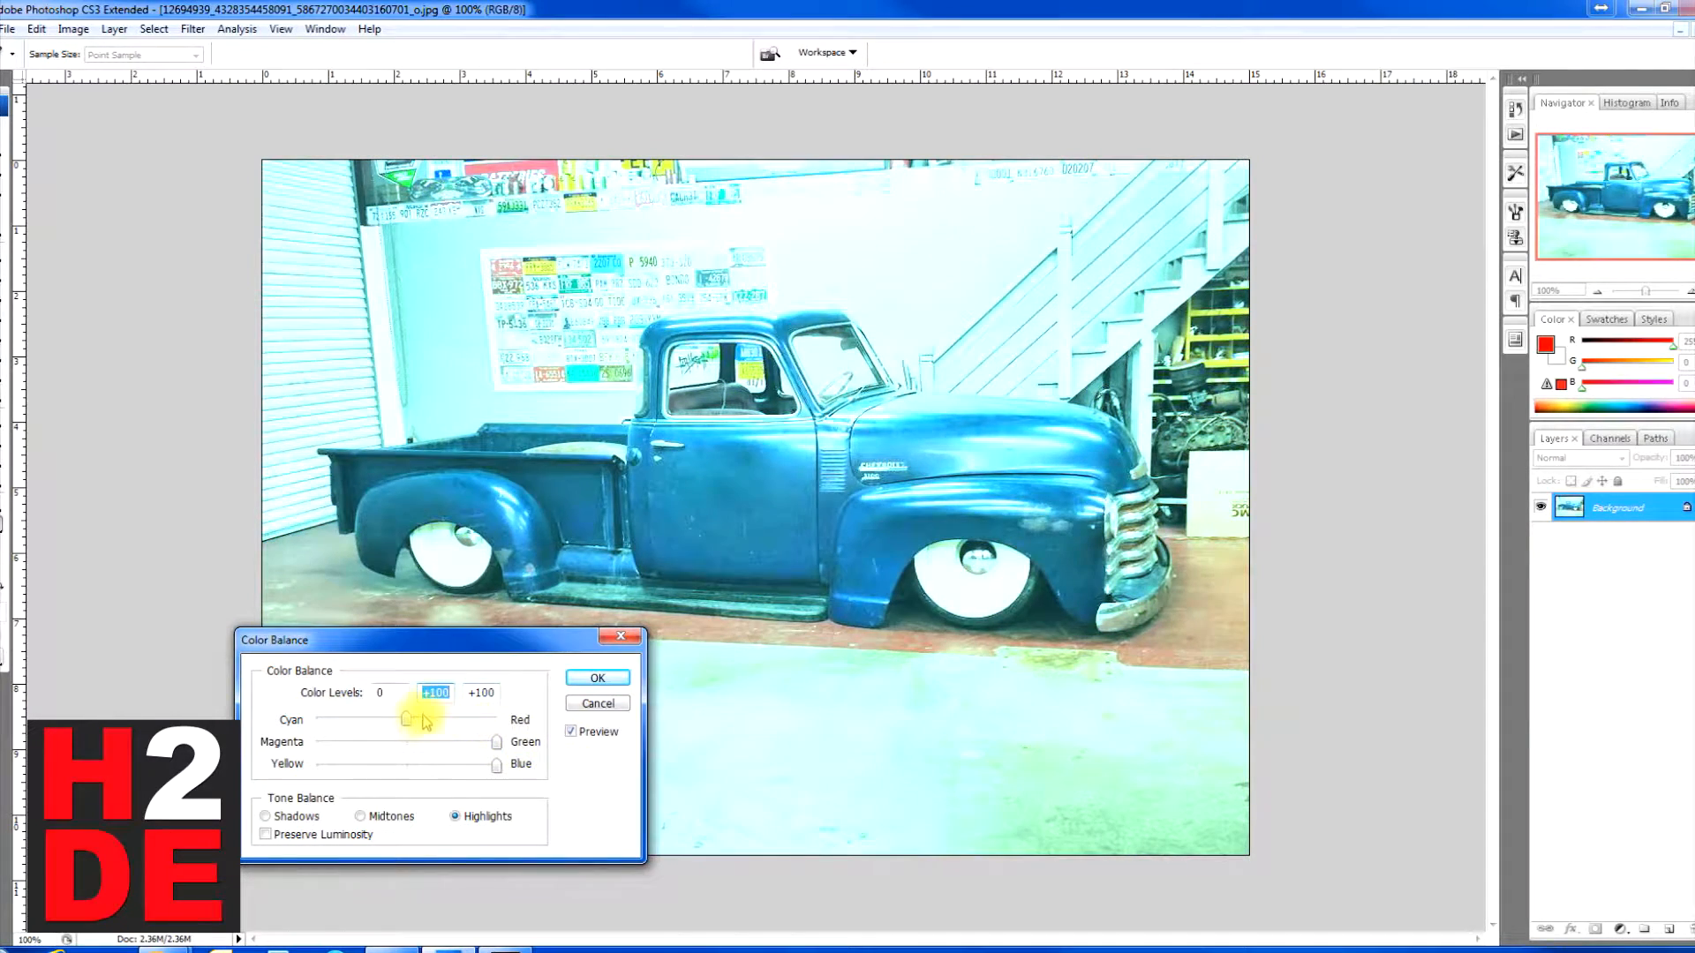
drag(408, 723, 199, 722)
click(361, 815)
drag(406, 742, 265, 740)
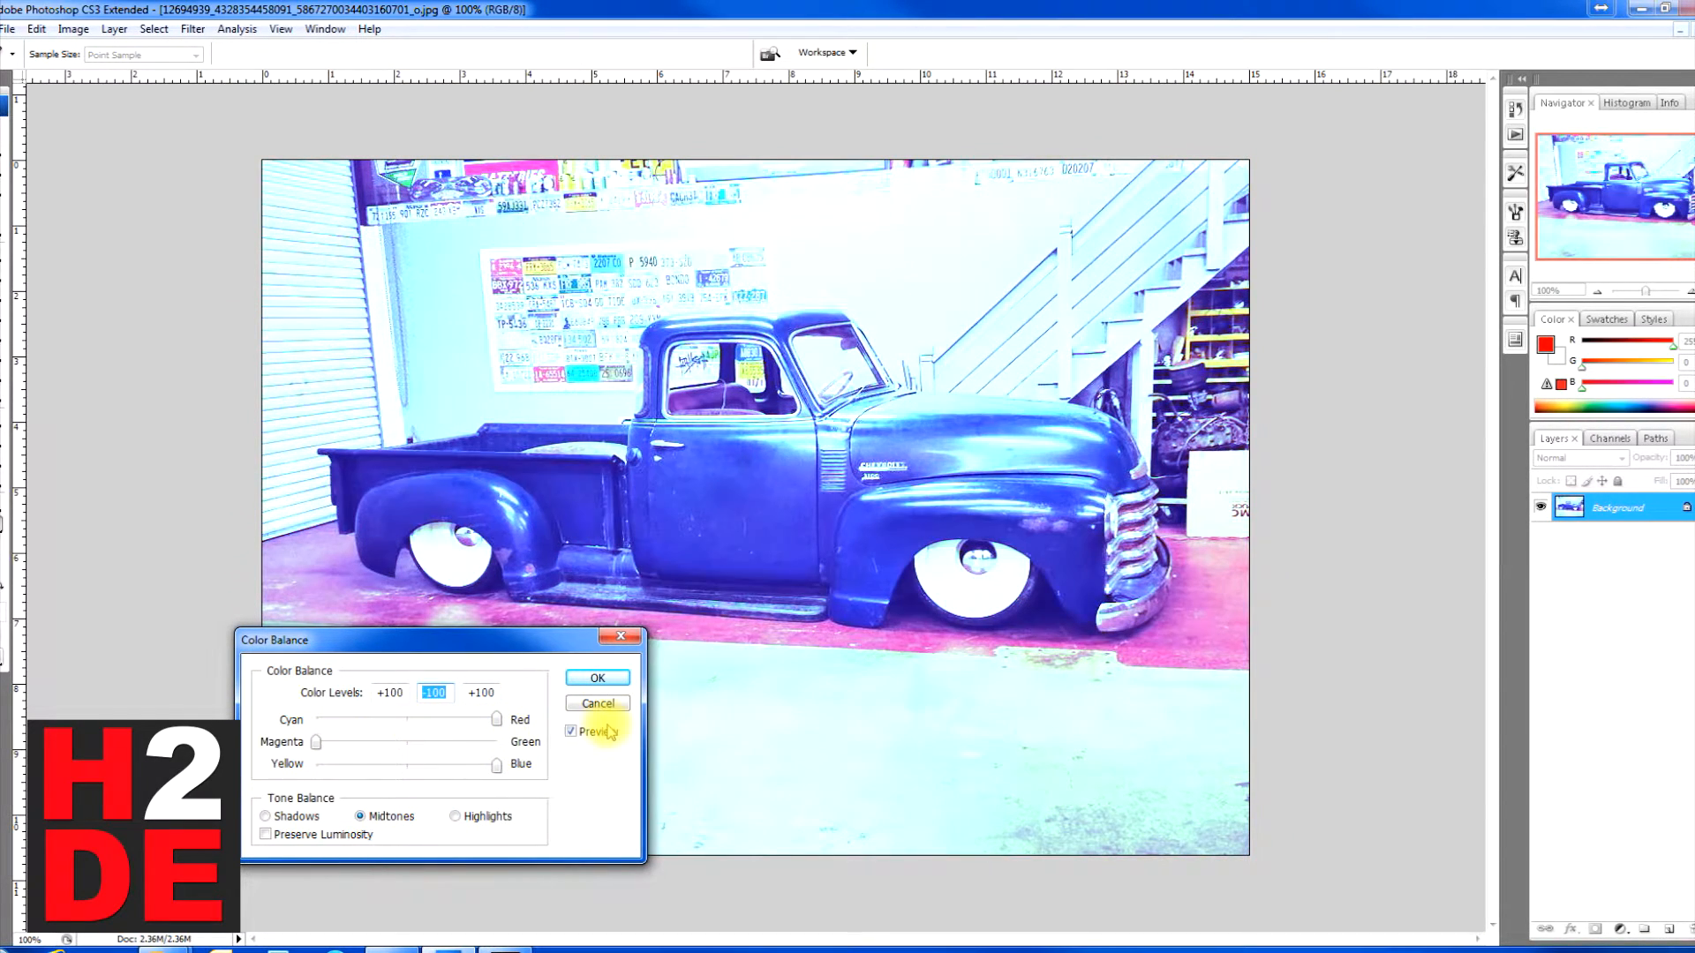
Step: Try shadow color levels of +100, -100 and +100, comparing the photo with Preserve Luminosity on and off
click(268, 816)
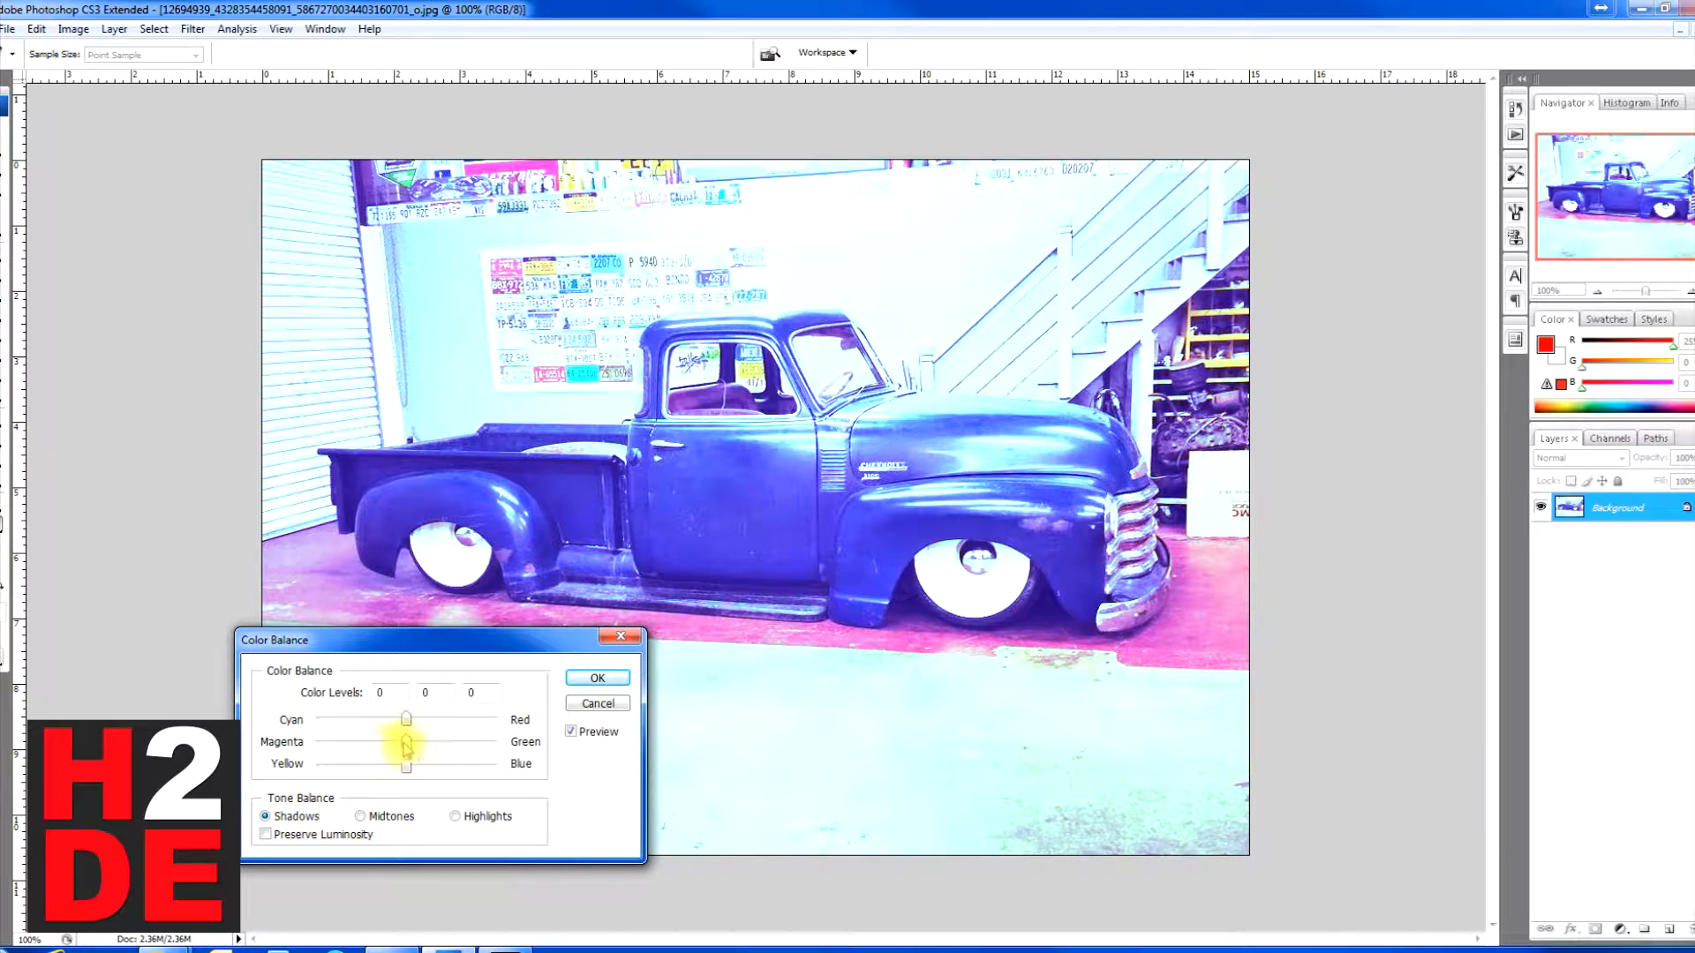
drag(406, 742, 311, 742)
drag(408, 722, 547, 716)
drag(406, 774, 563, 776)
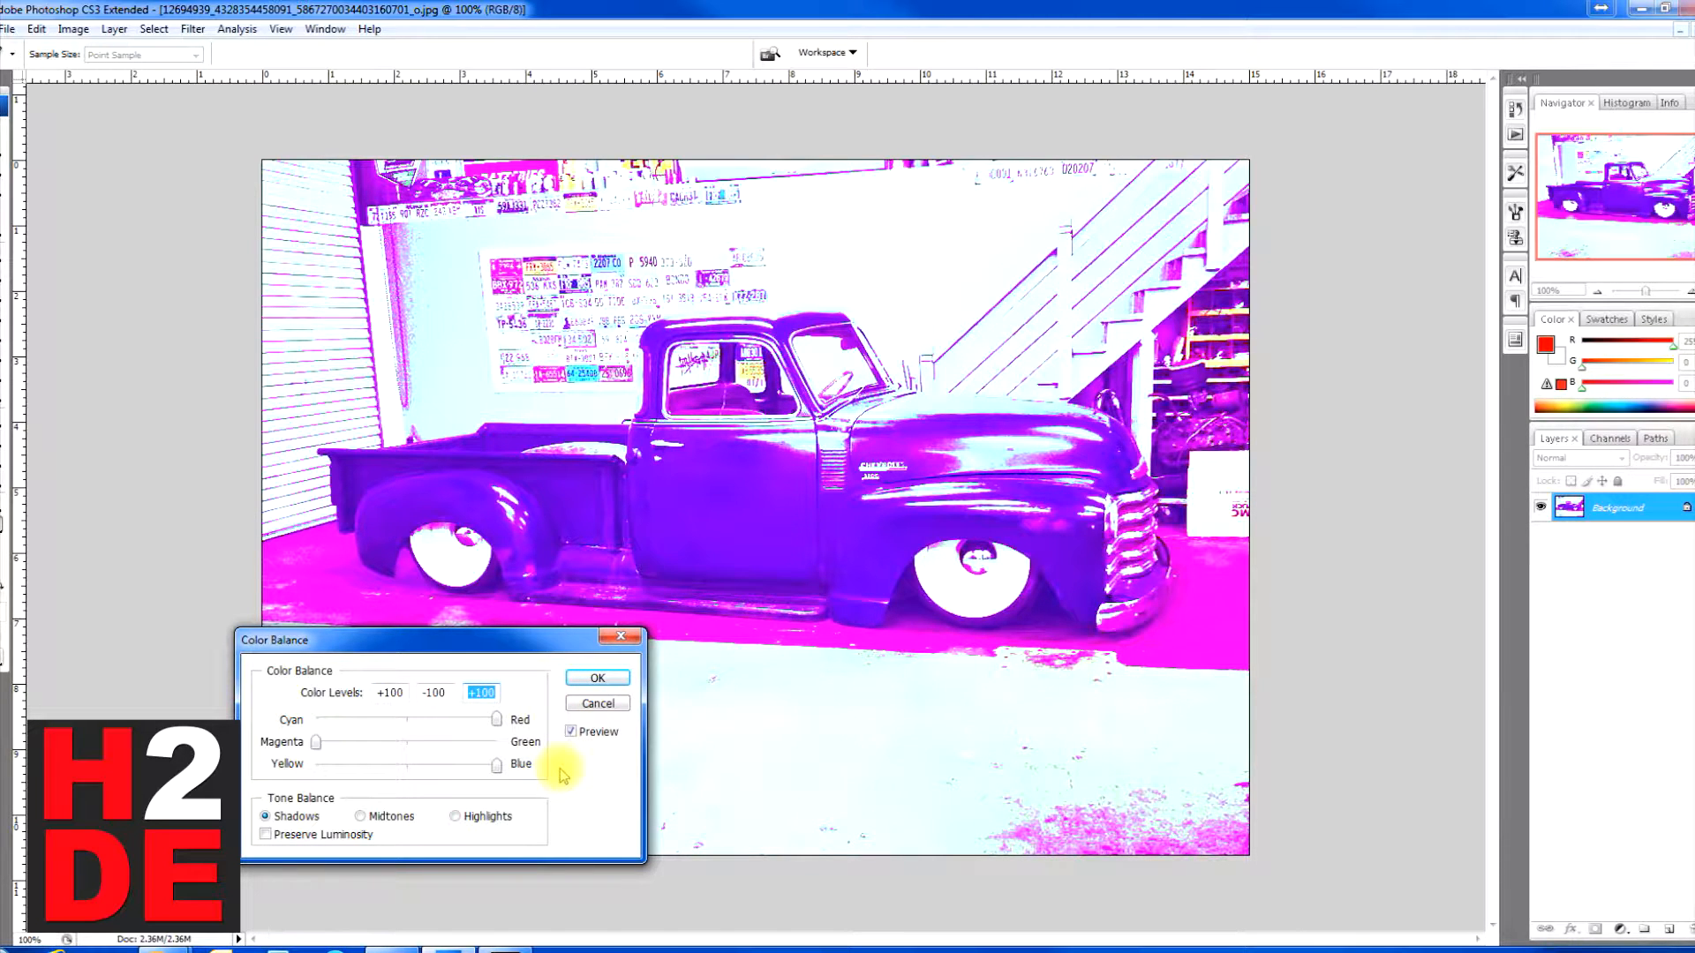
click(331, 836)
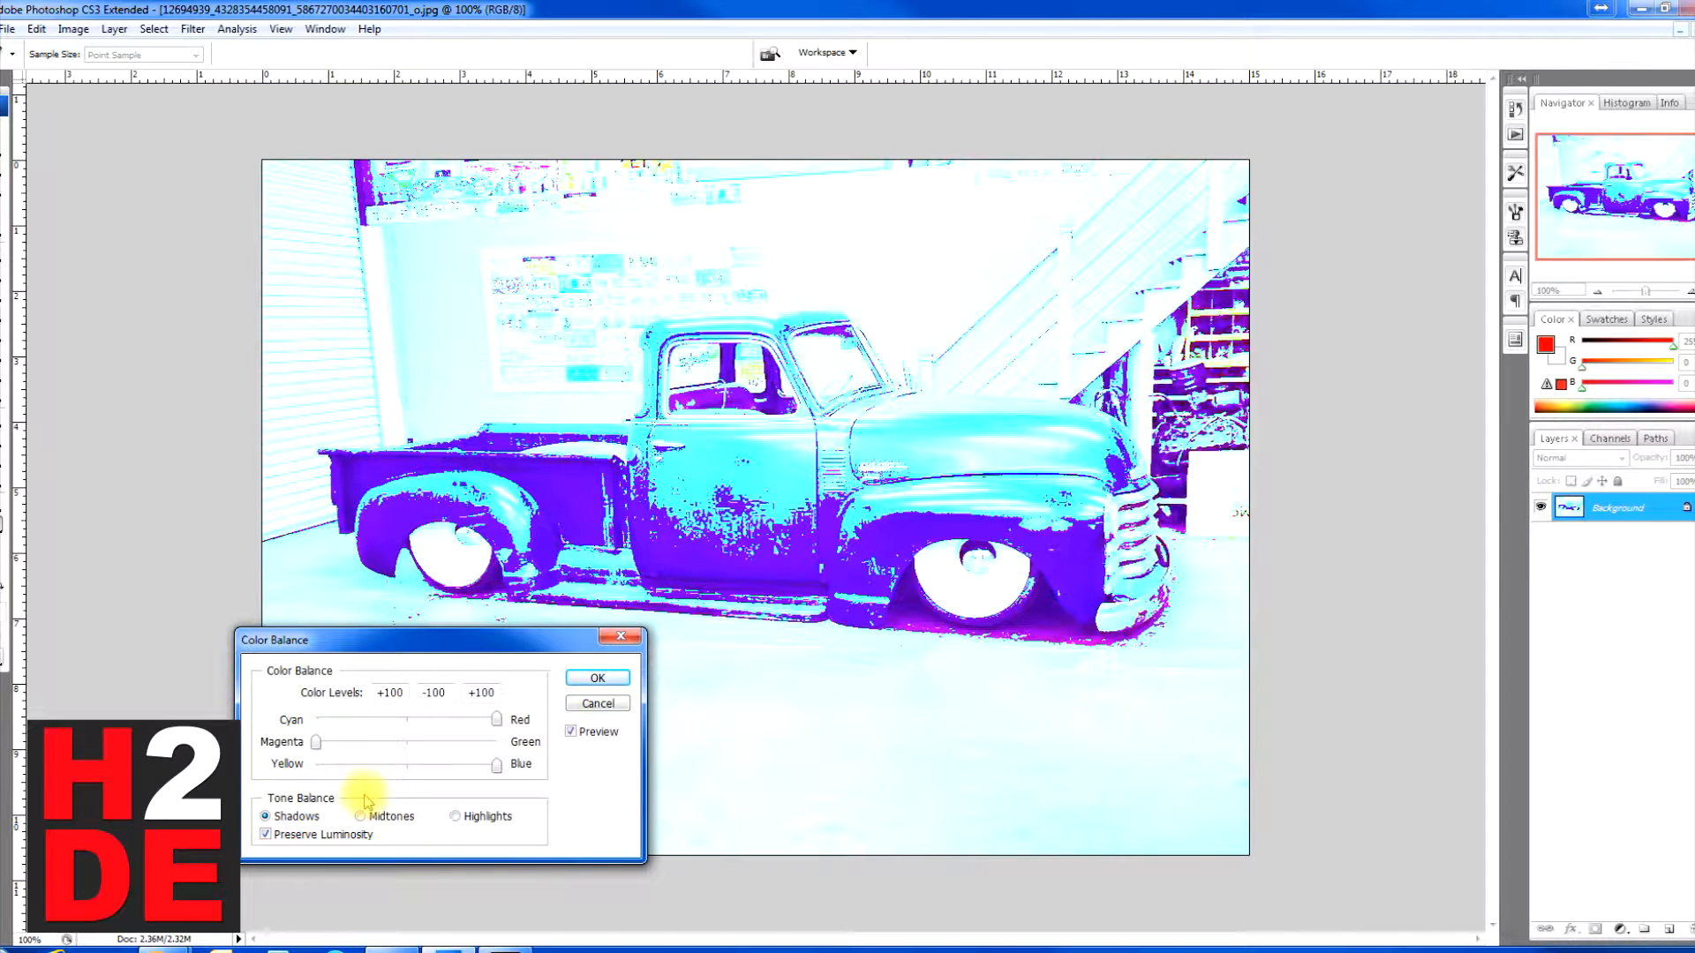
click(266, 835)
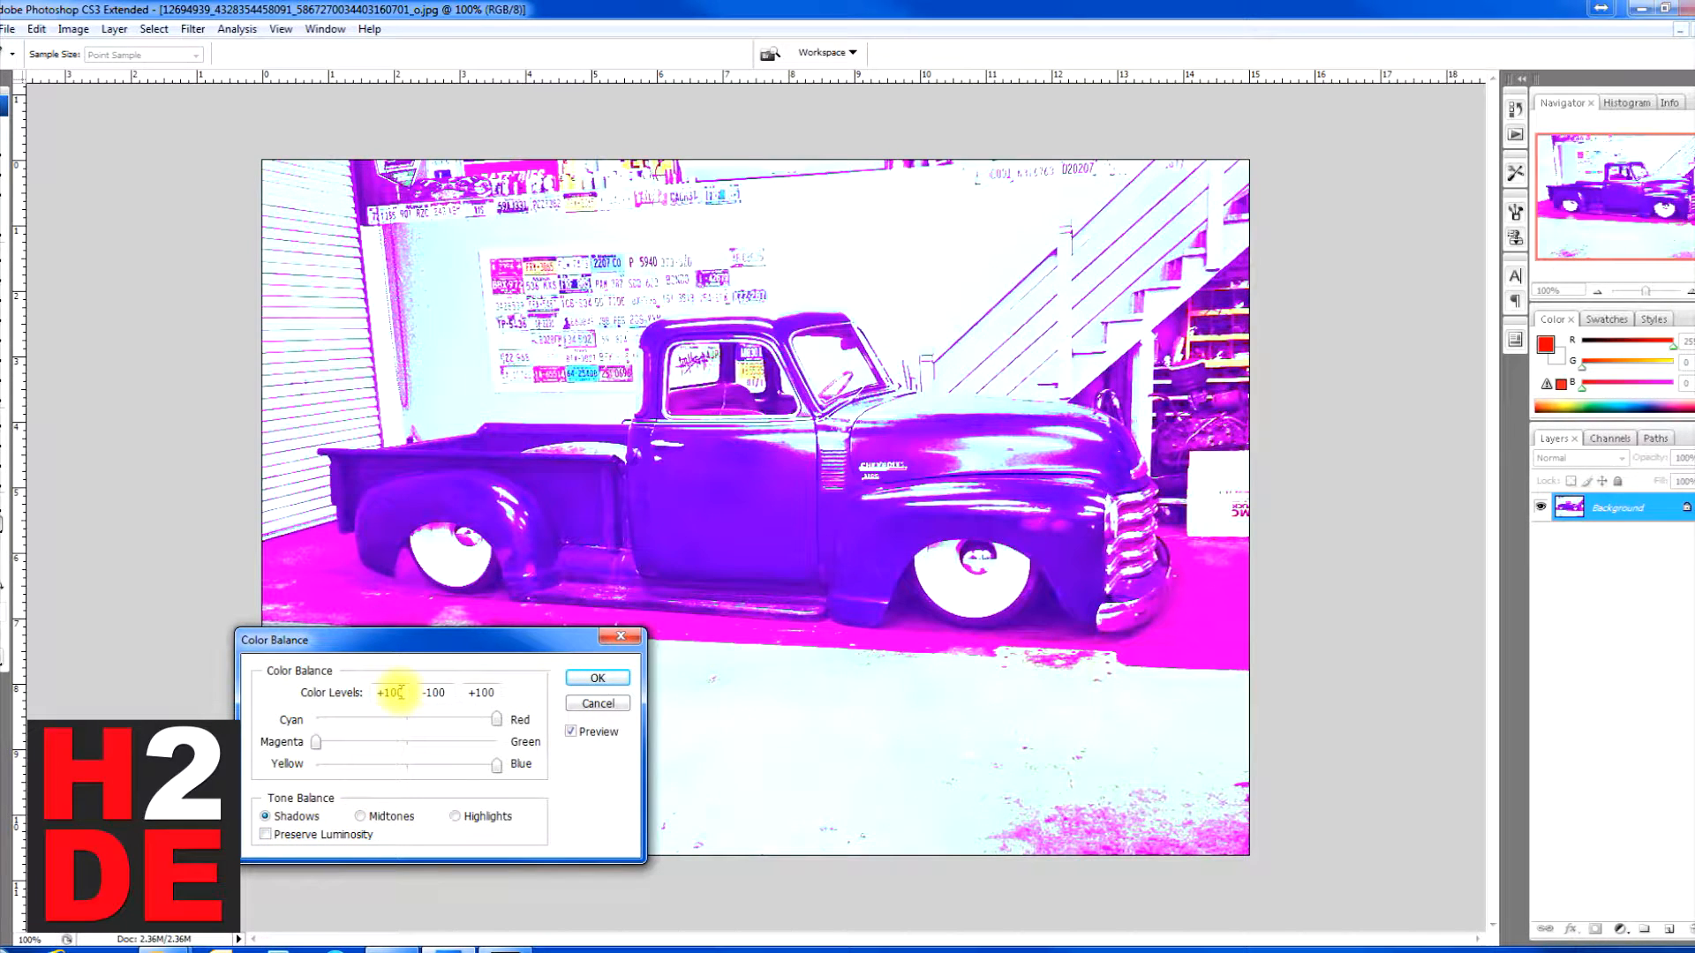
Step: Reset the three shadow color levels to 0
drag(403, 693, 271, 701)
text(0)
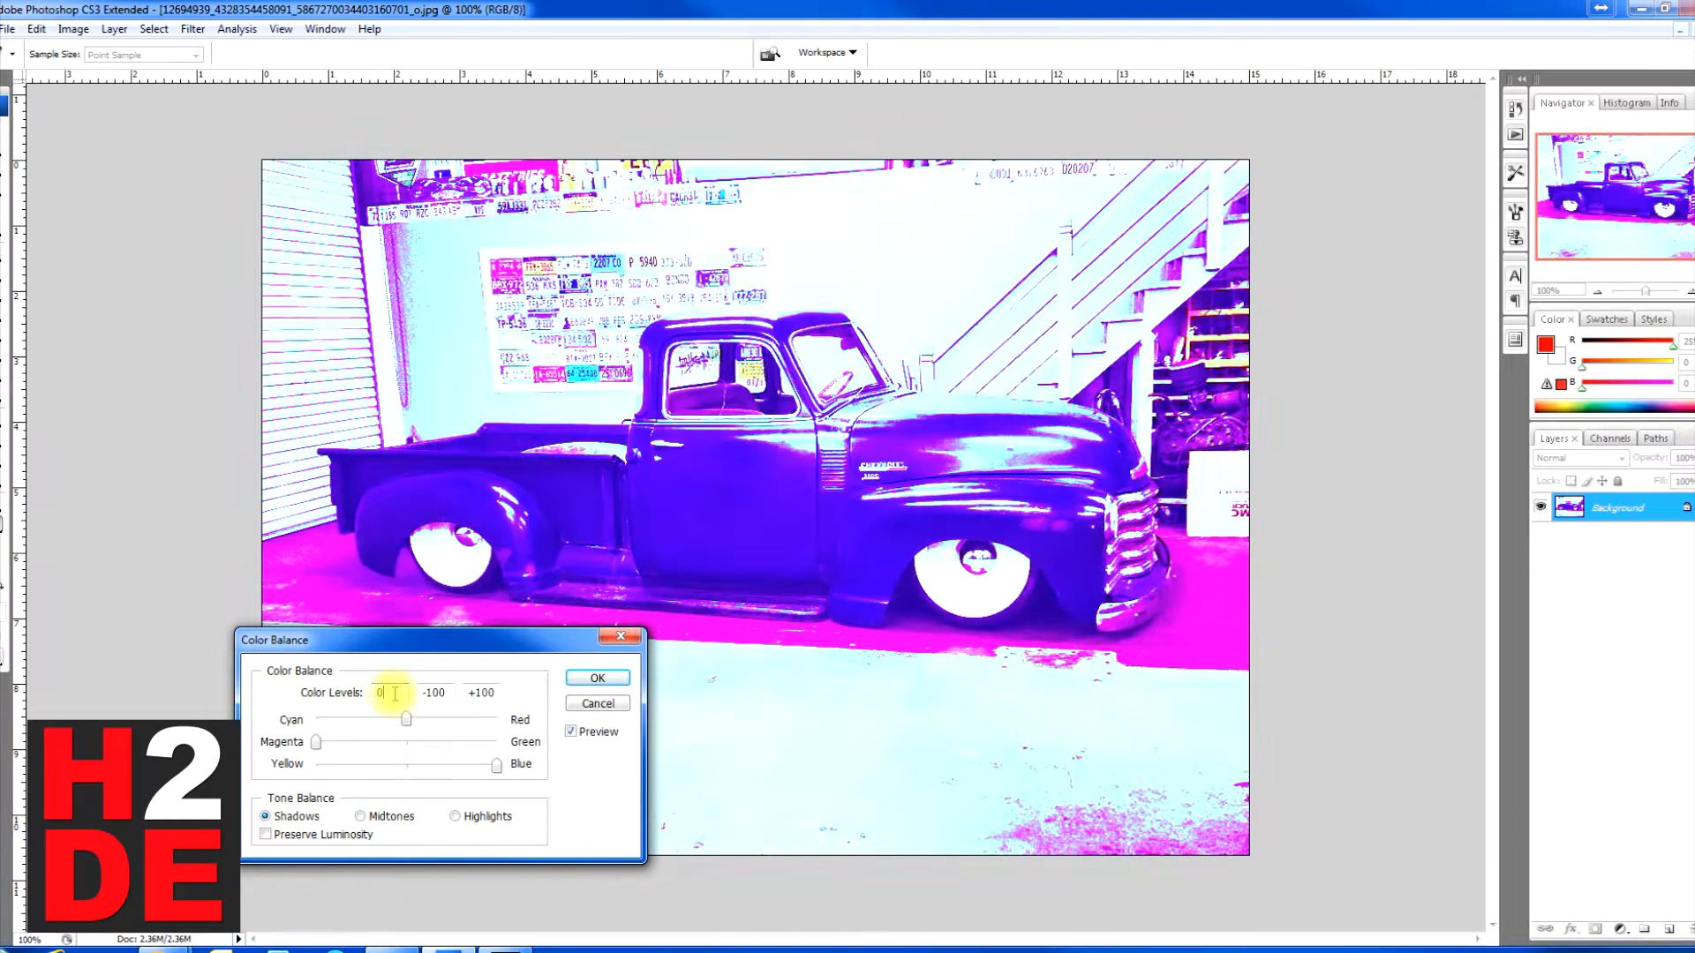
text(0)
drag(567, 692, 480, 692)
text(0)
Step: Reset the red, green and blue levels of the midtones to 0
click(389, 821)
mouse_move(410, 693)
mouse_down()
mouse_move(272, 696)
mouse_move(435, 693)
mouse_move(382, 692)
mouse_up()
text(000)
Step: Reset the highlight color levels to 0, toggle Preserve Luminosity and cancel the Color Balance adjustment
click(458, 818)
drag(452, 693, 415, 693)
text(00)
click(266, 834)
click(280, 836)
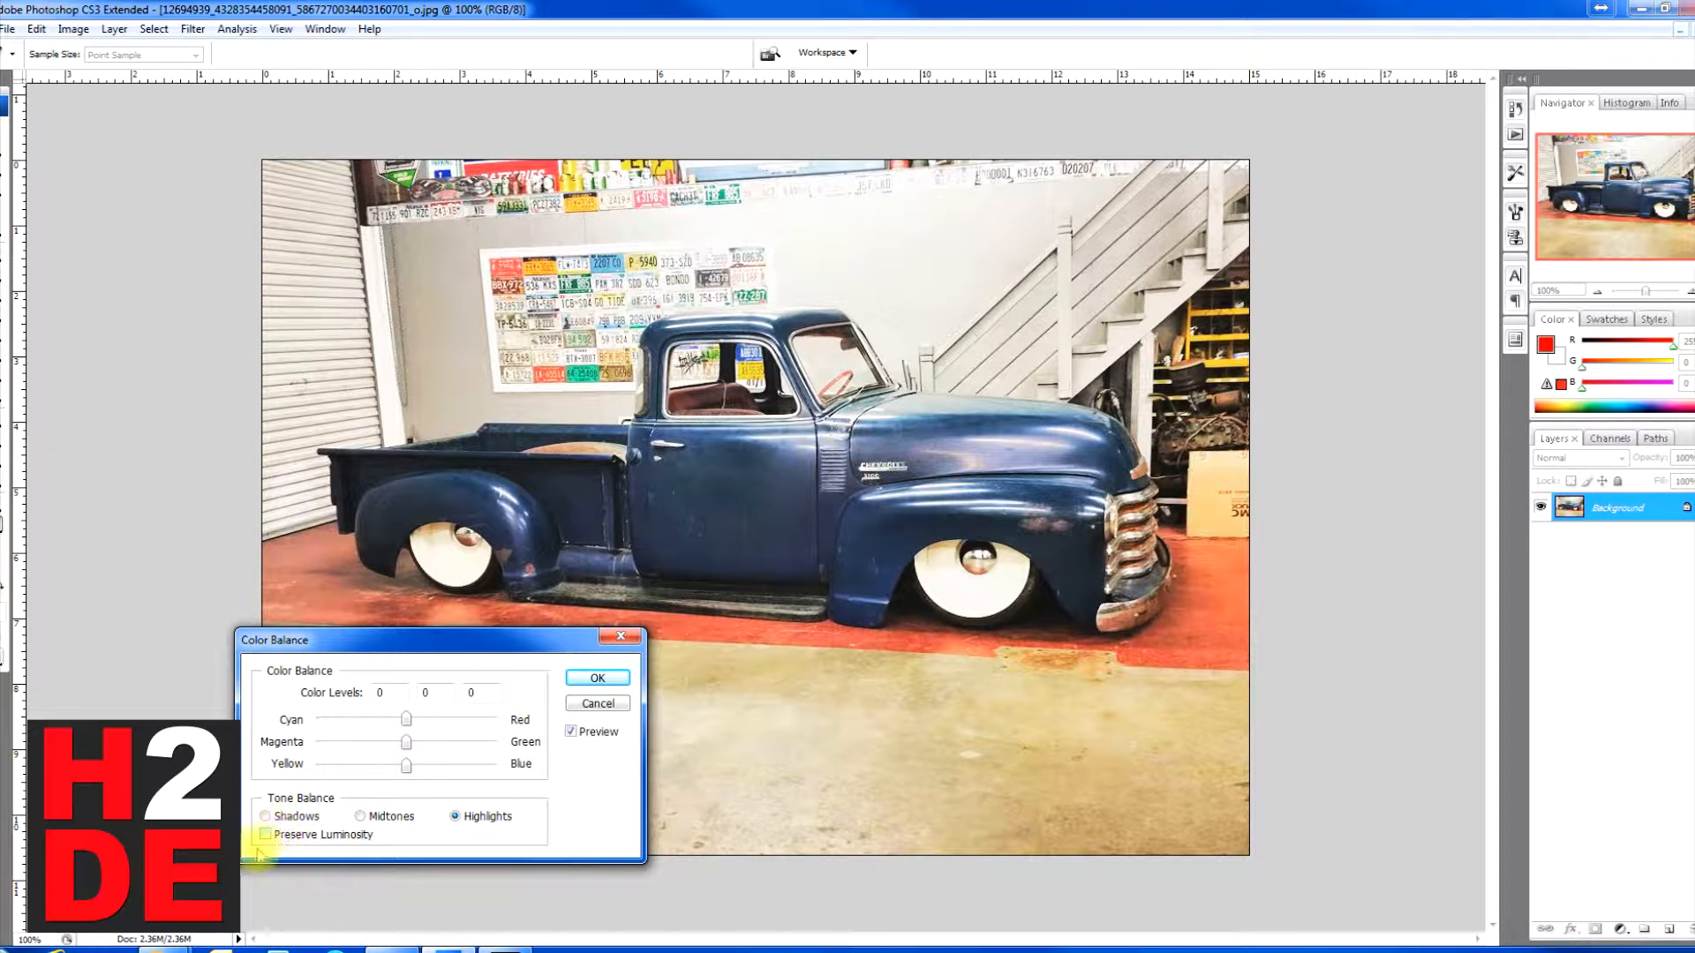
click(592, 703)
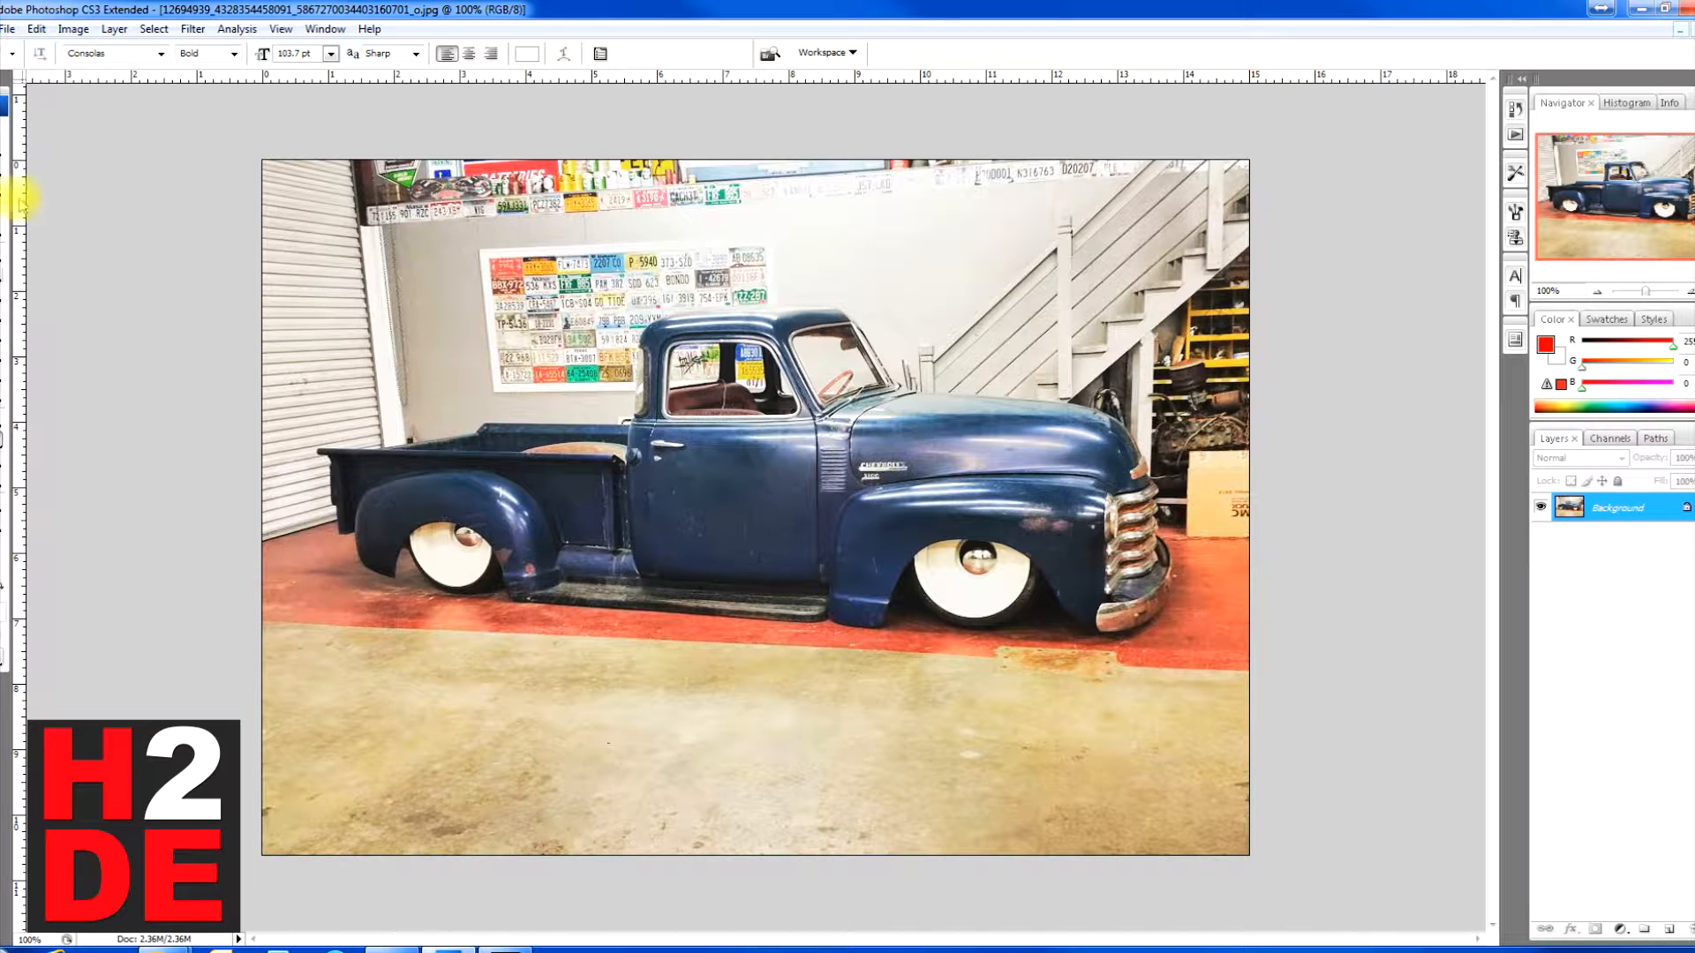
Step: Draw an elliptical marquee selection around the truck's front wheel and switch to adding to the selection
drag(2, 159, 46, 165)
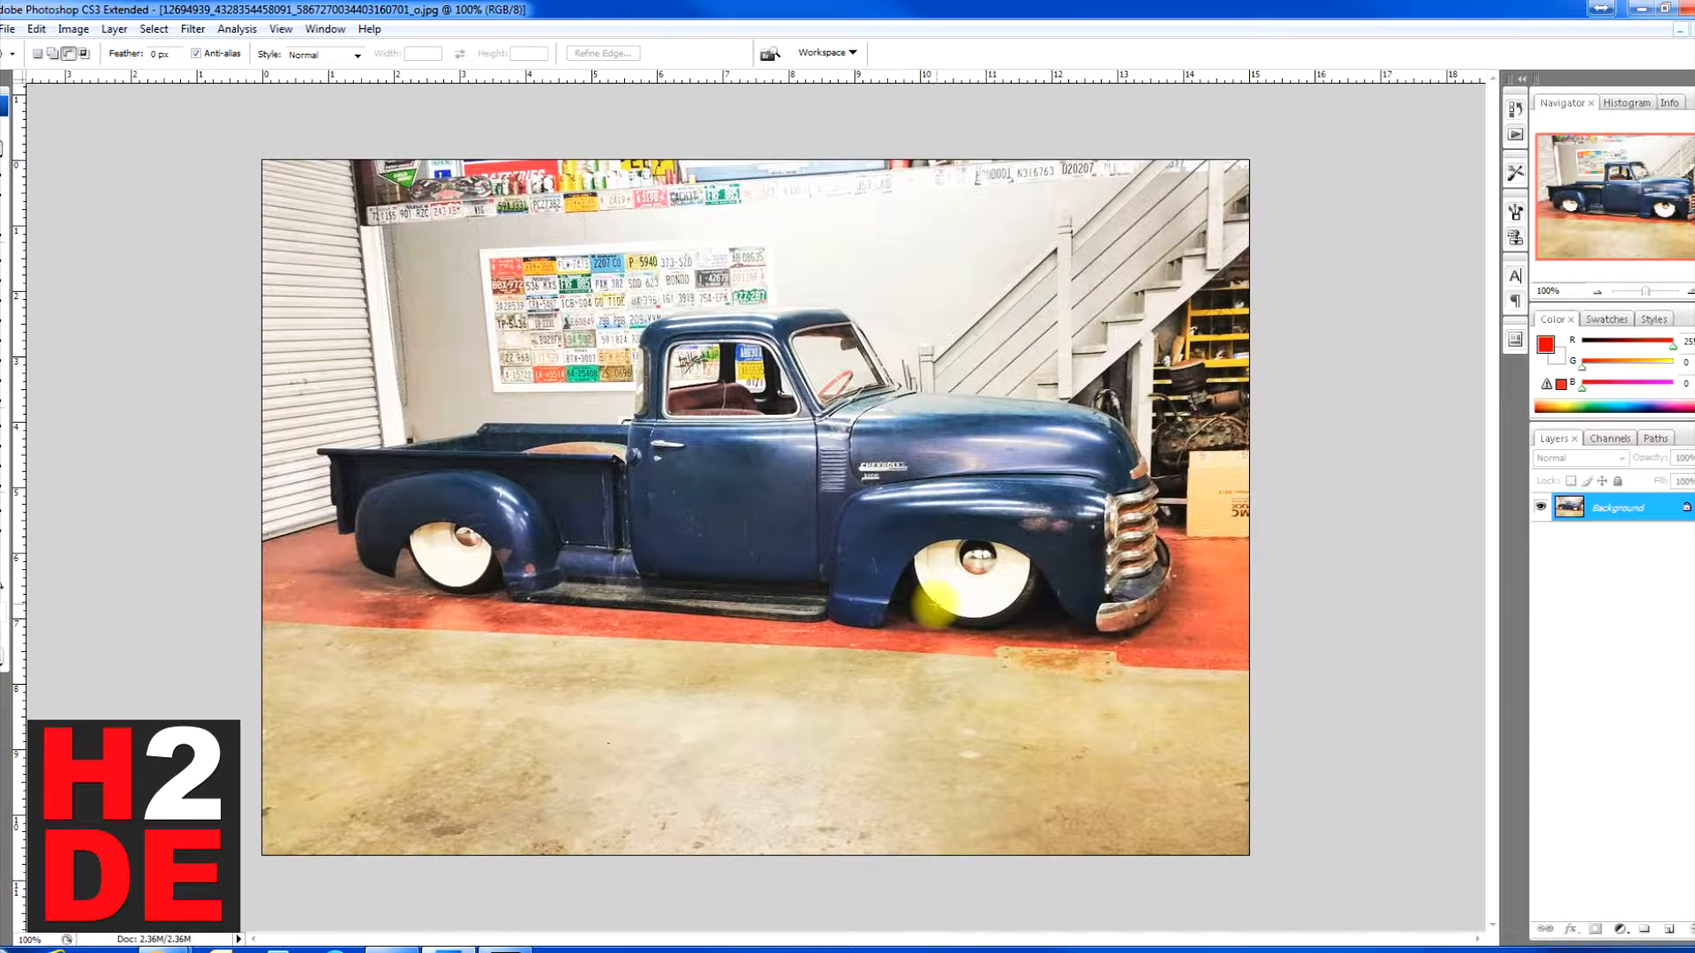
drag(916, 616, 1009, 540)
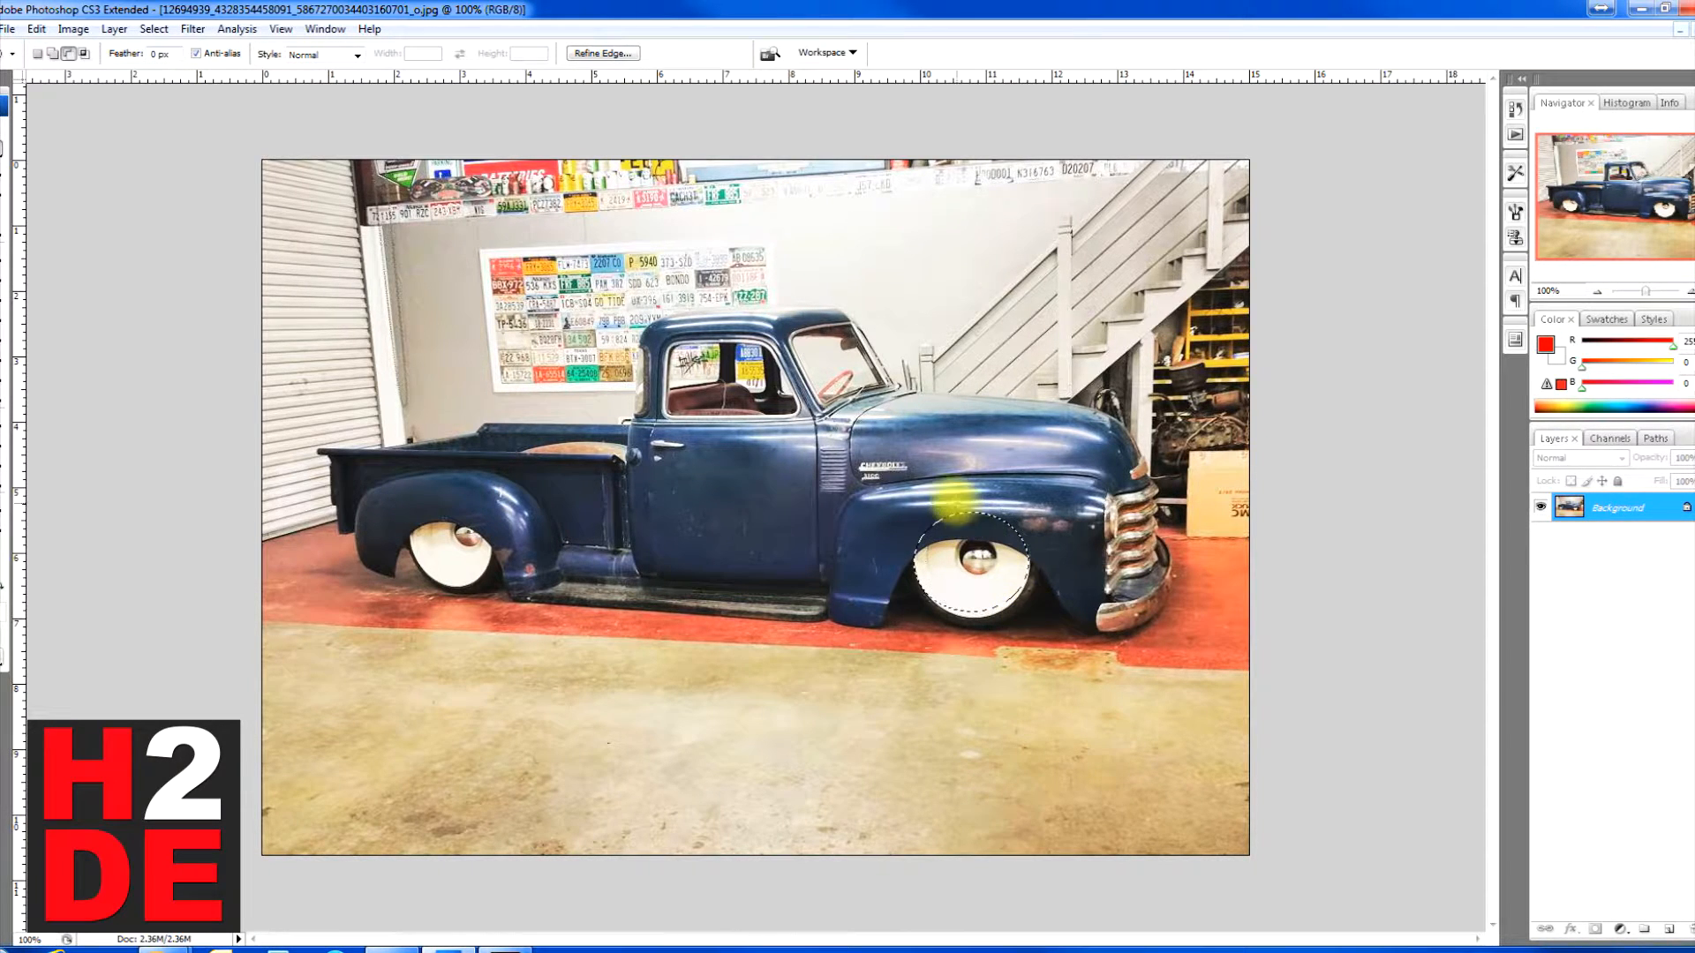
click(52, 53)
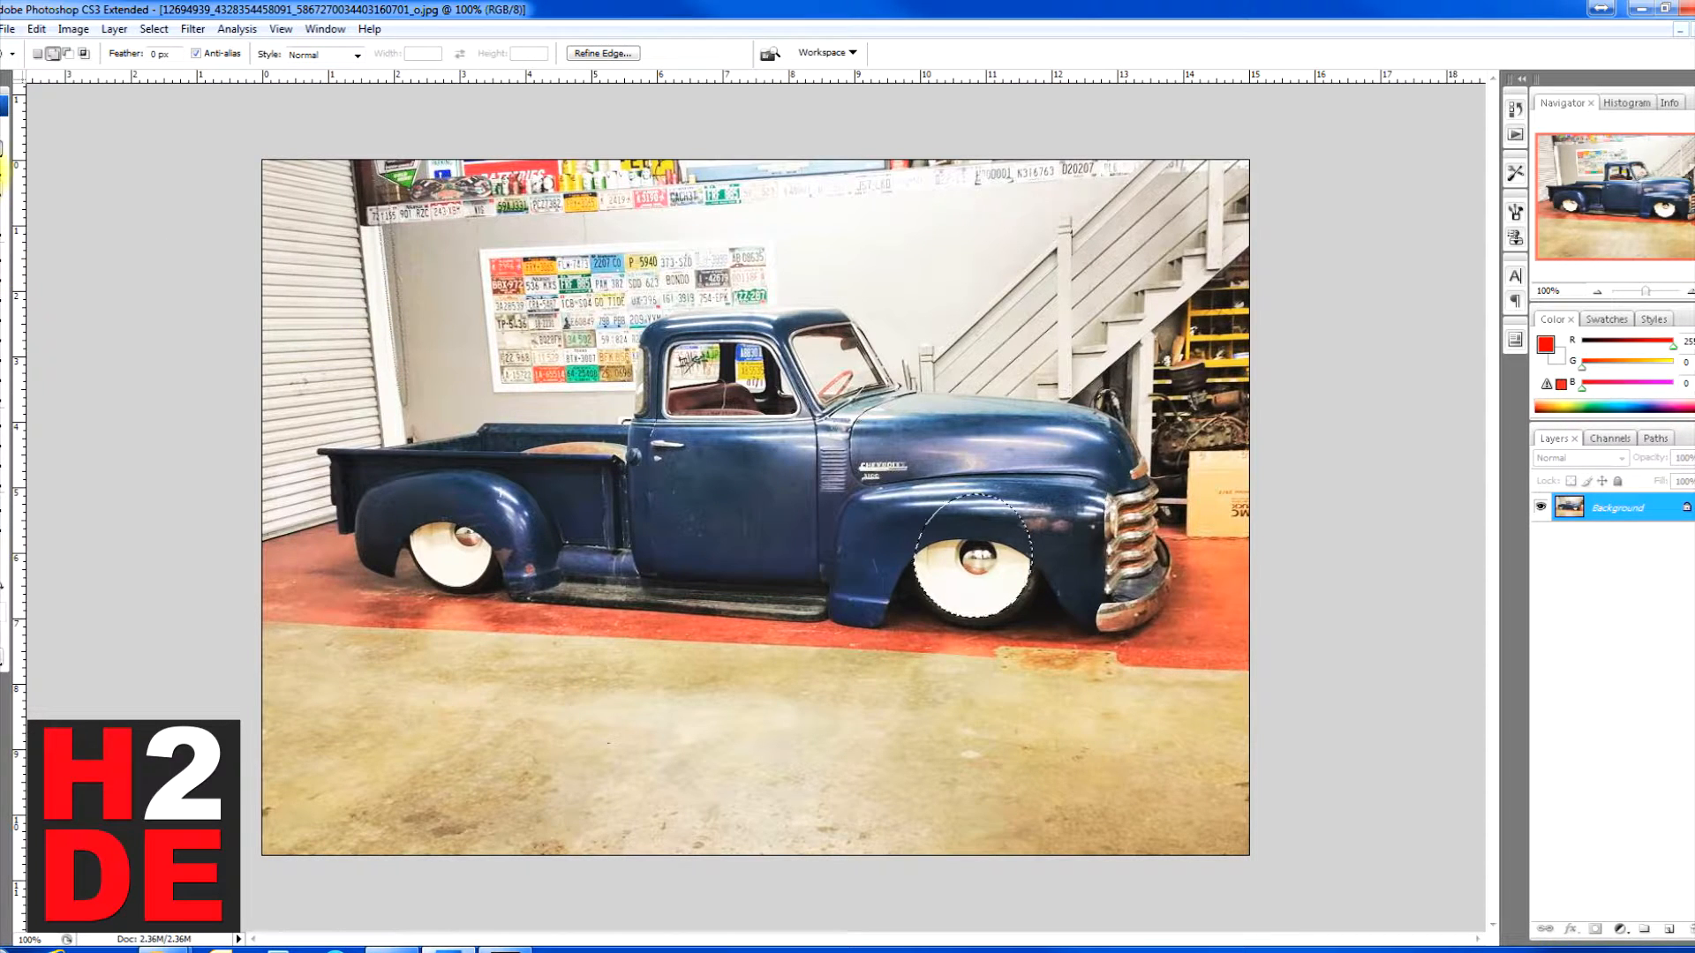
Step: Subtract the fender area above the front wheel from the selection with the Polygonal Lasso tool
click(5, 170)
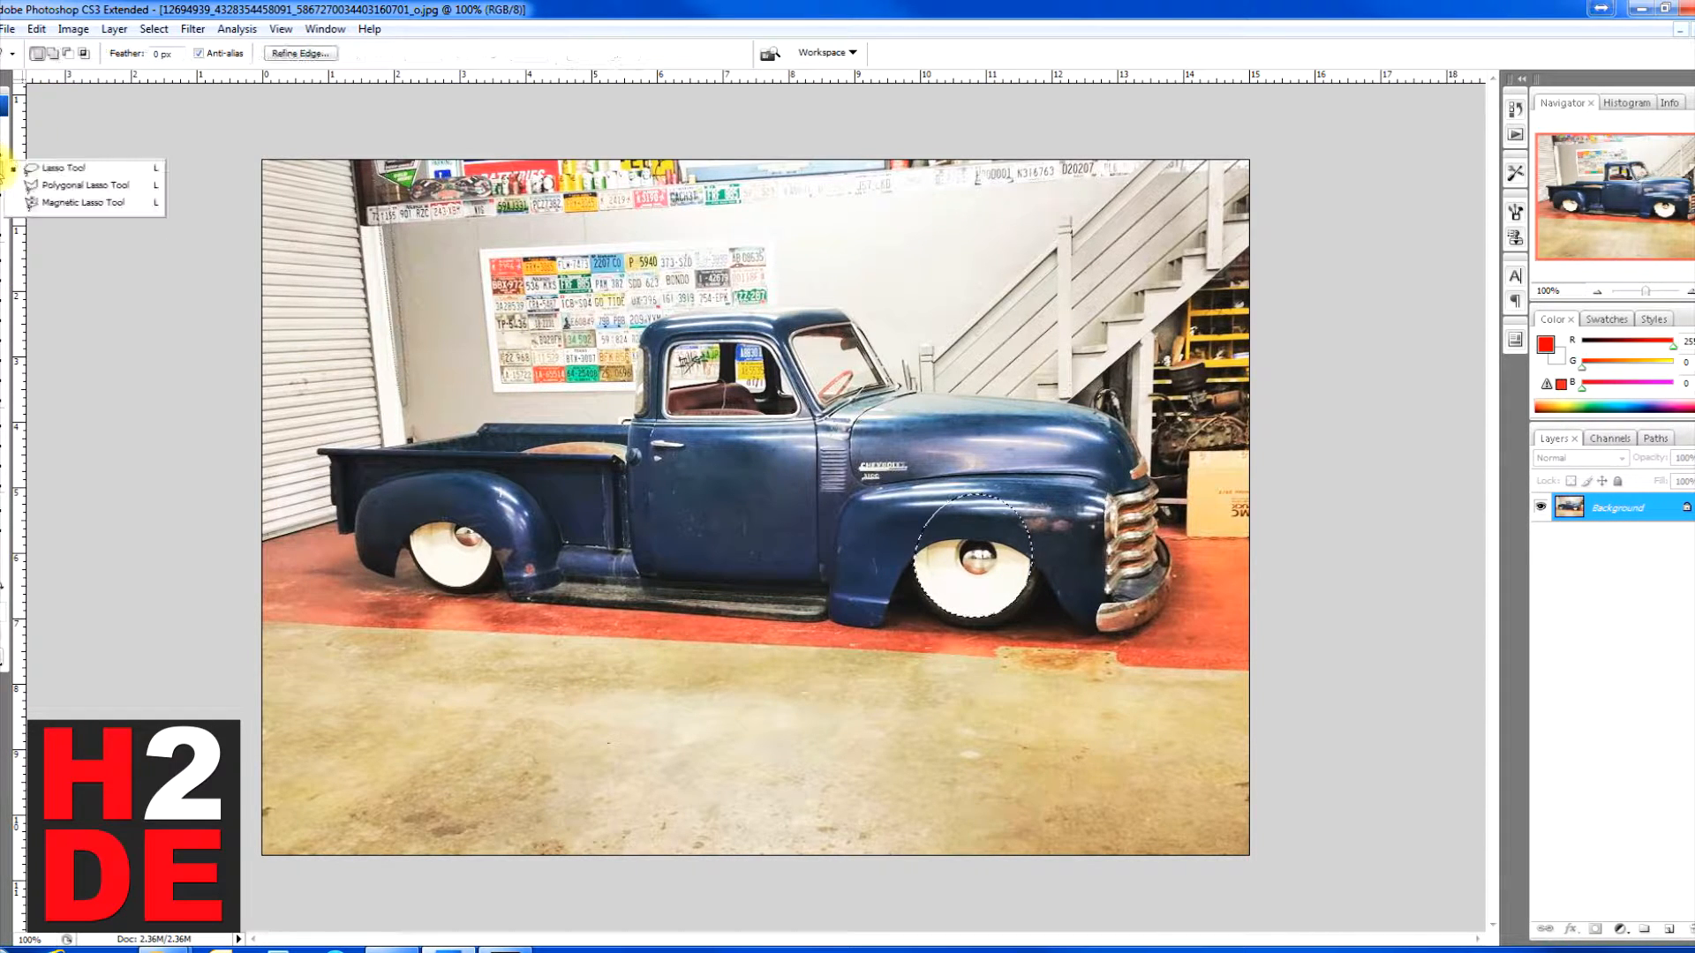
click(41, 187)
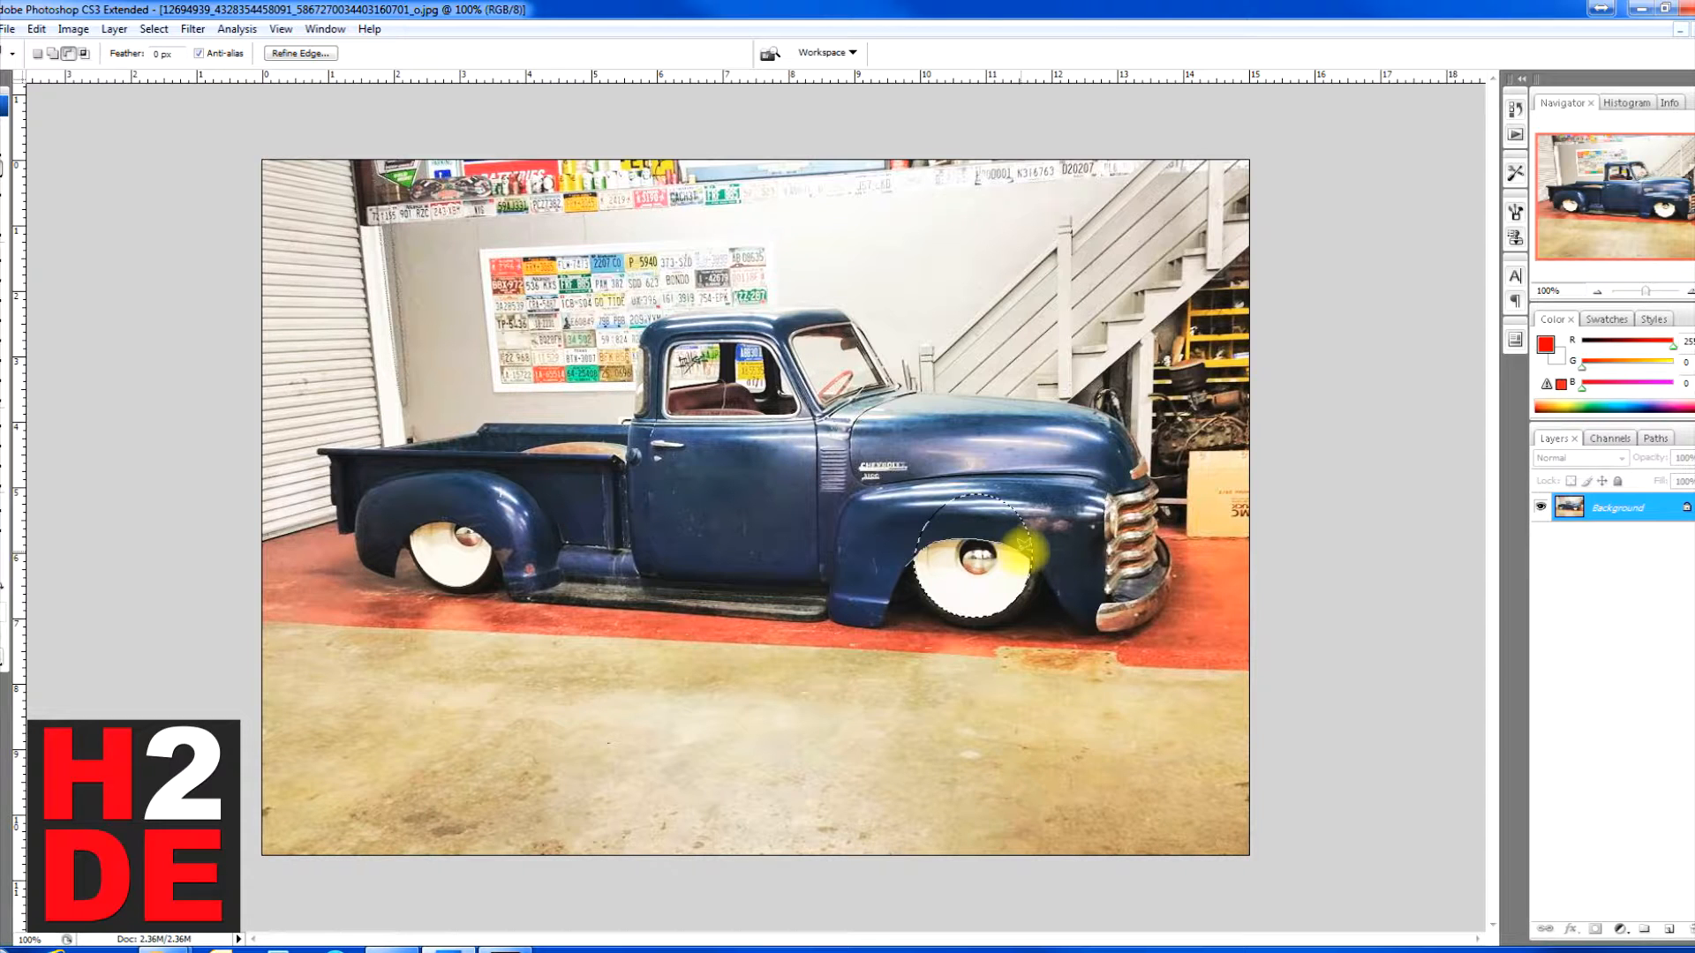
mouse_move(1043, 561)
mouse_down()
mouse_move(1044, 454)
mouse_move(943, 460)
mouse_move(875, 534)
mouse_move(914, 570)
mouse_up()
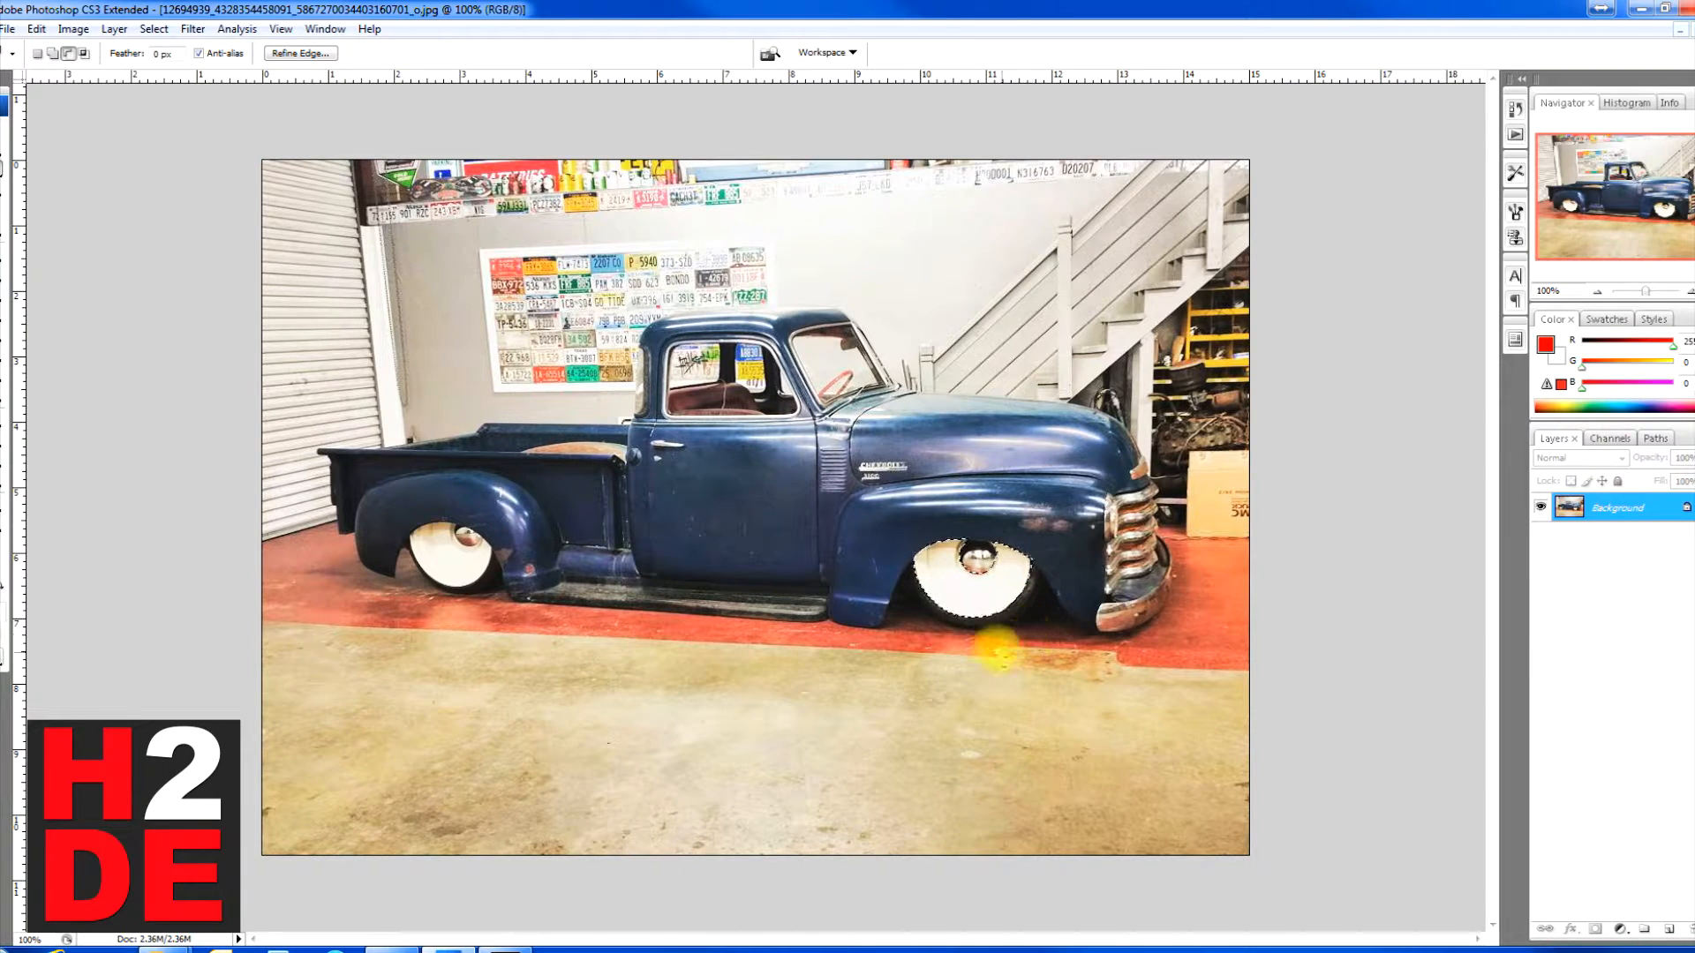
Step: Copy the selected front wheel disc and paste it onto a new layer
click(35, 29)
click(55, 152)
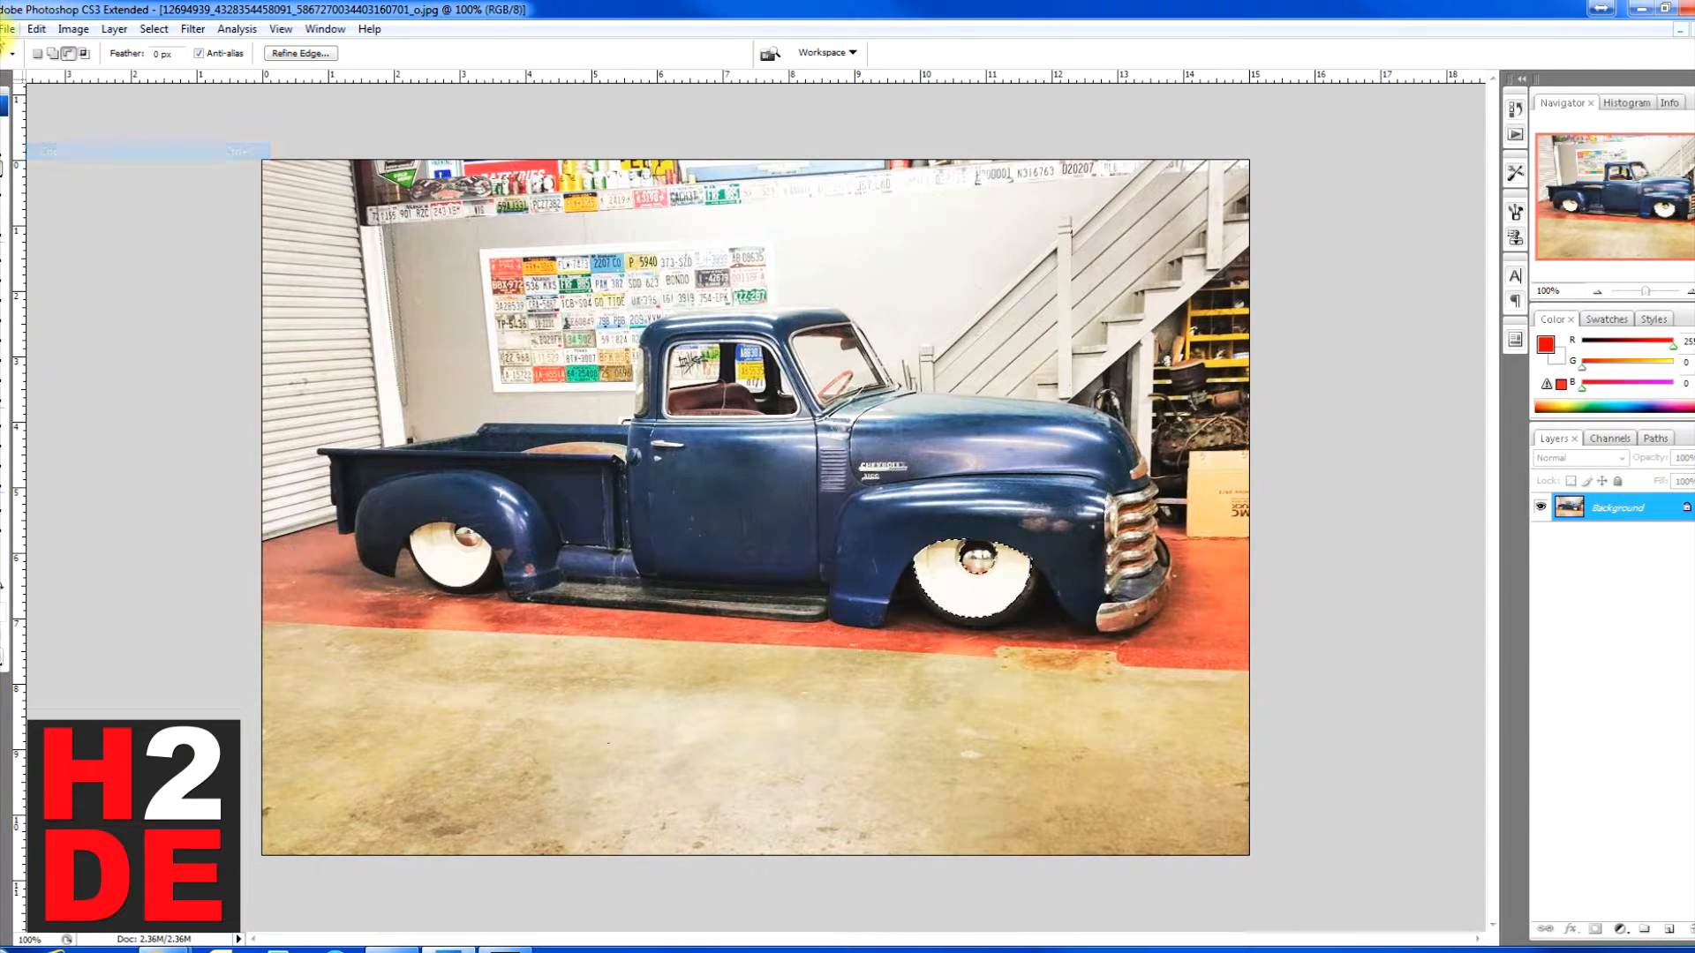
click(35, 29)
click(53, 181)
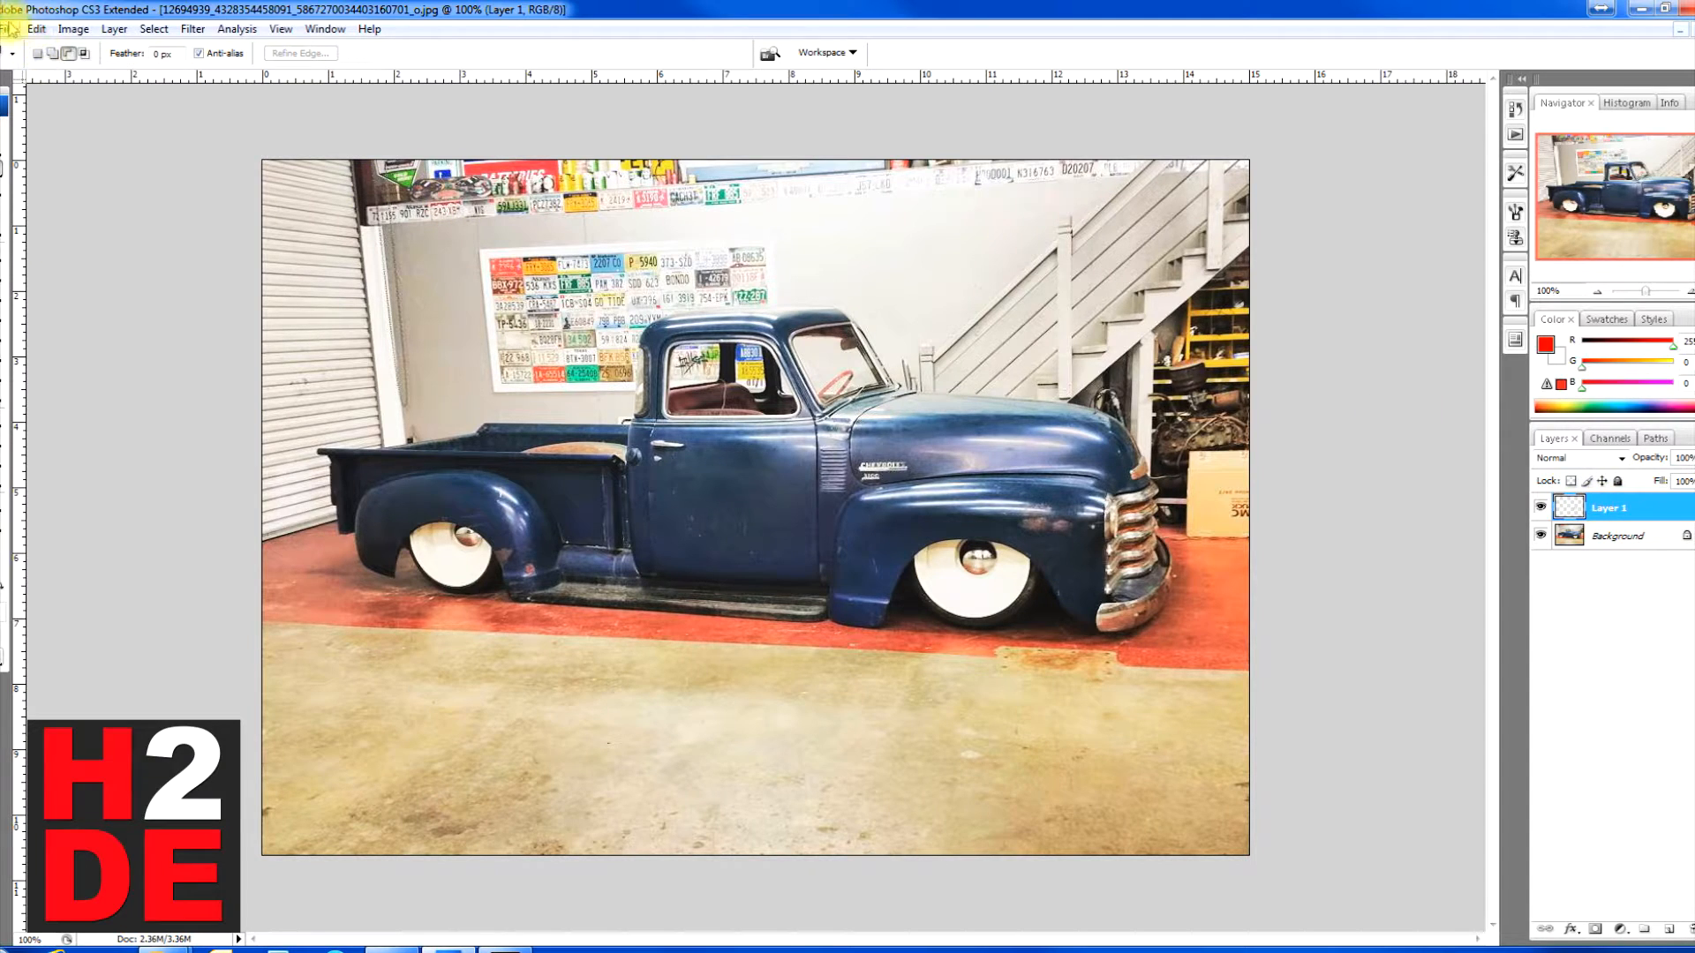
Step: Open Color Balance for the pasted wheel layer and set the red level to +100 for midtones and highlights
click(73, 29)
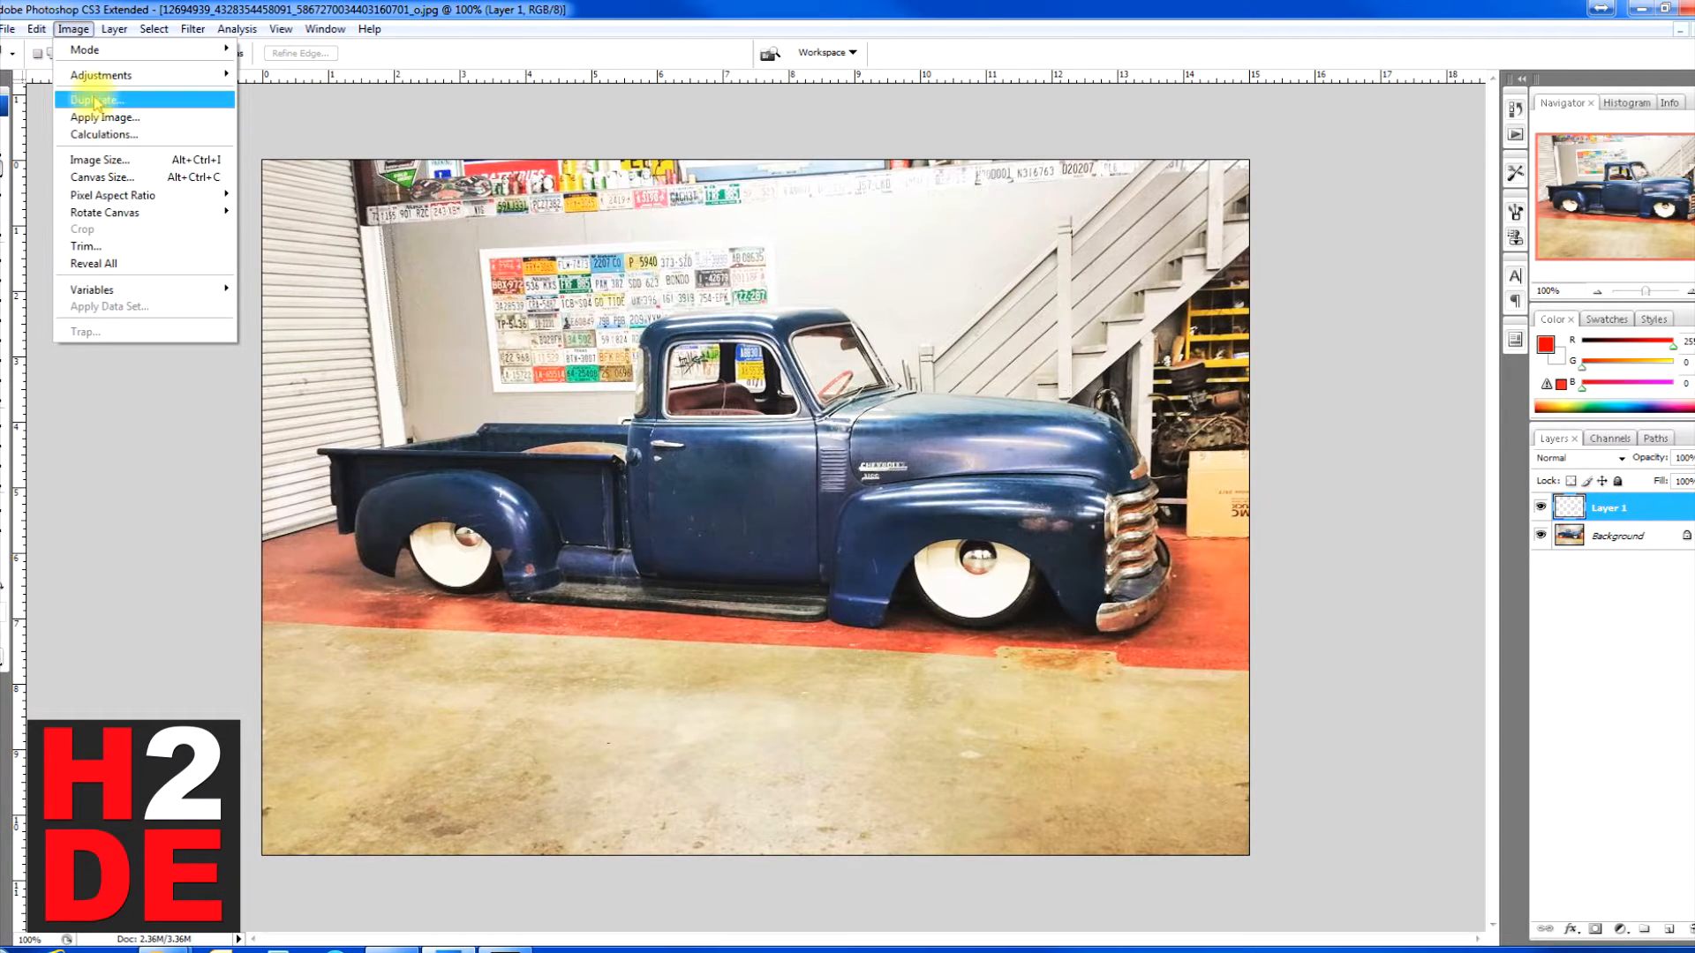
mouse_move(97, 75)
click(300, 169)
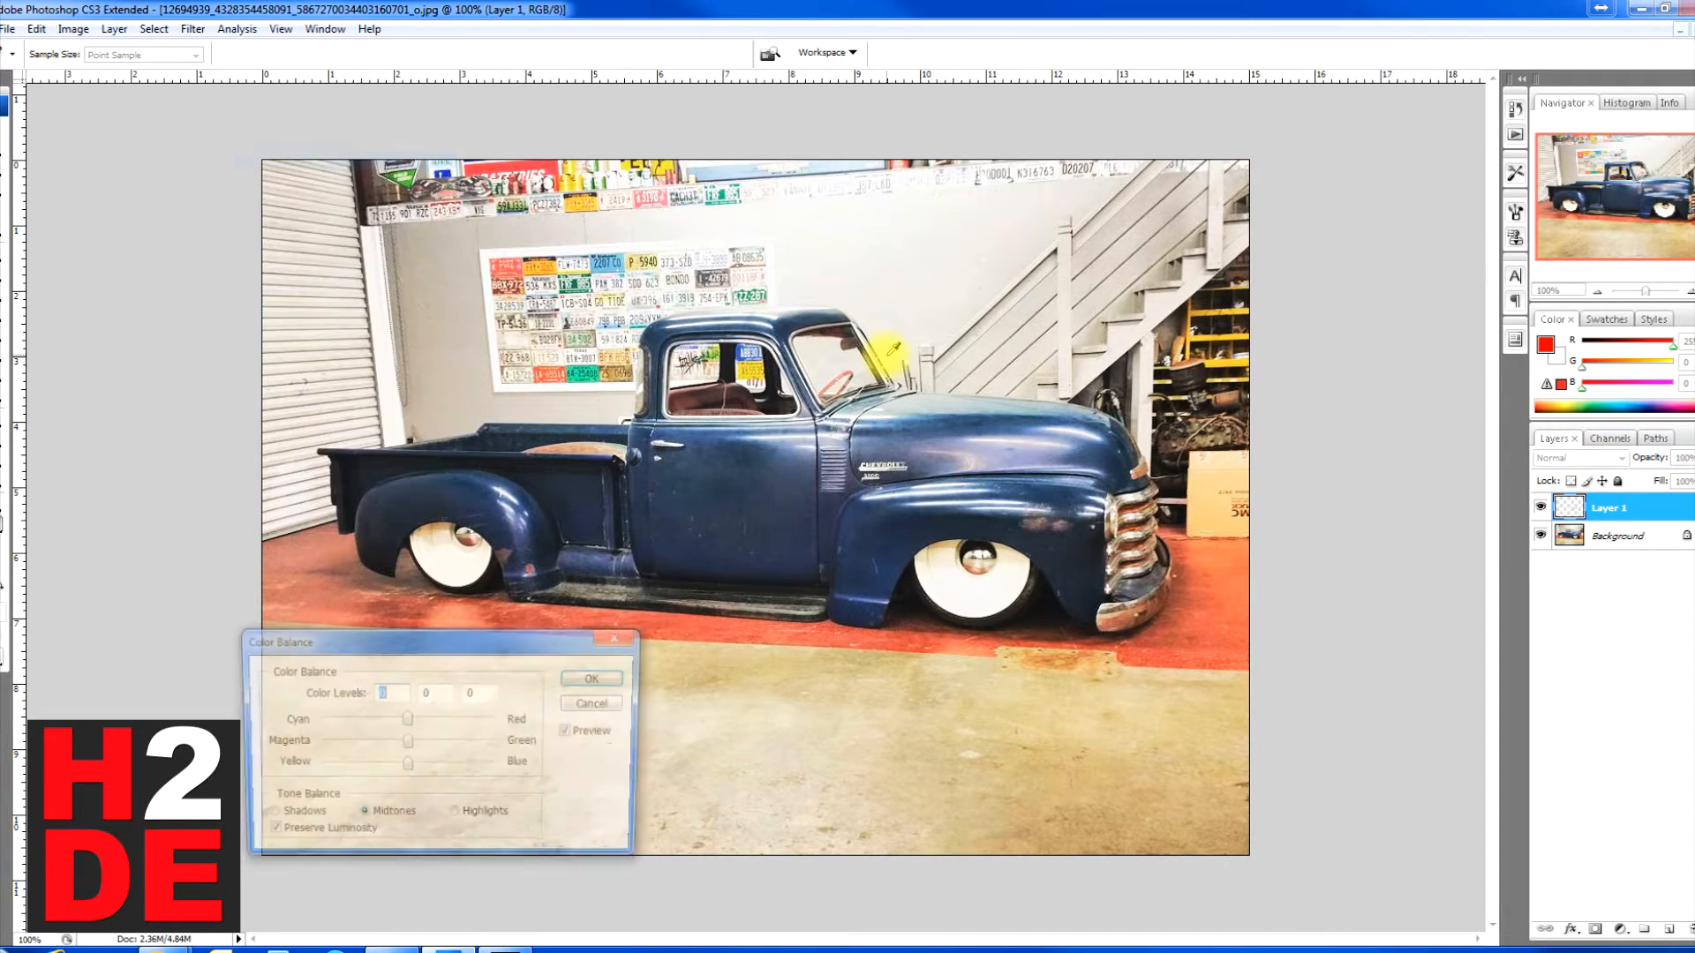
drag(407, 719, 586, 730)
drag(406, 742, 561, 709)
click(455, 816)
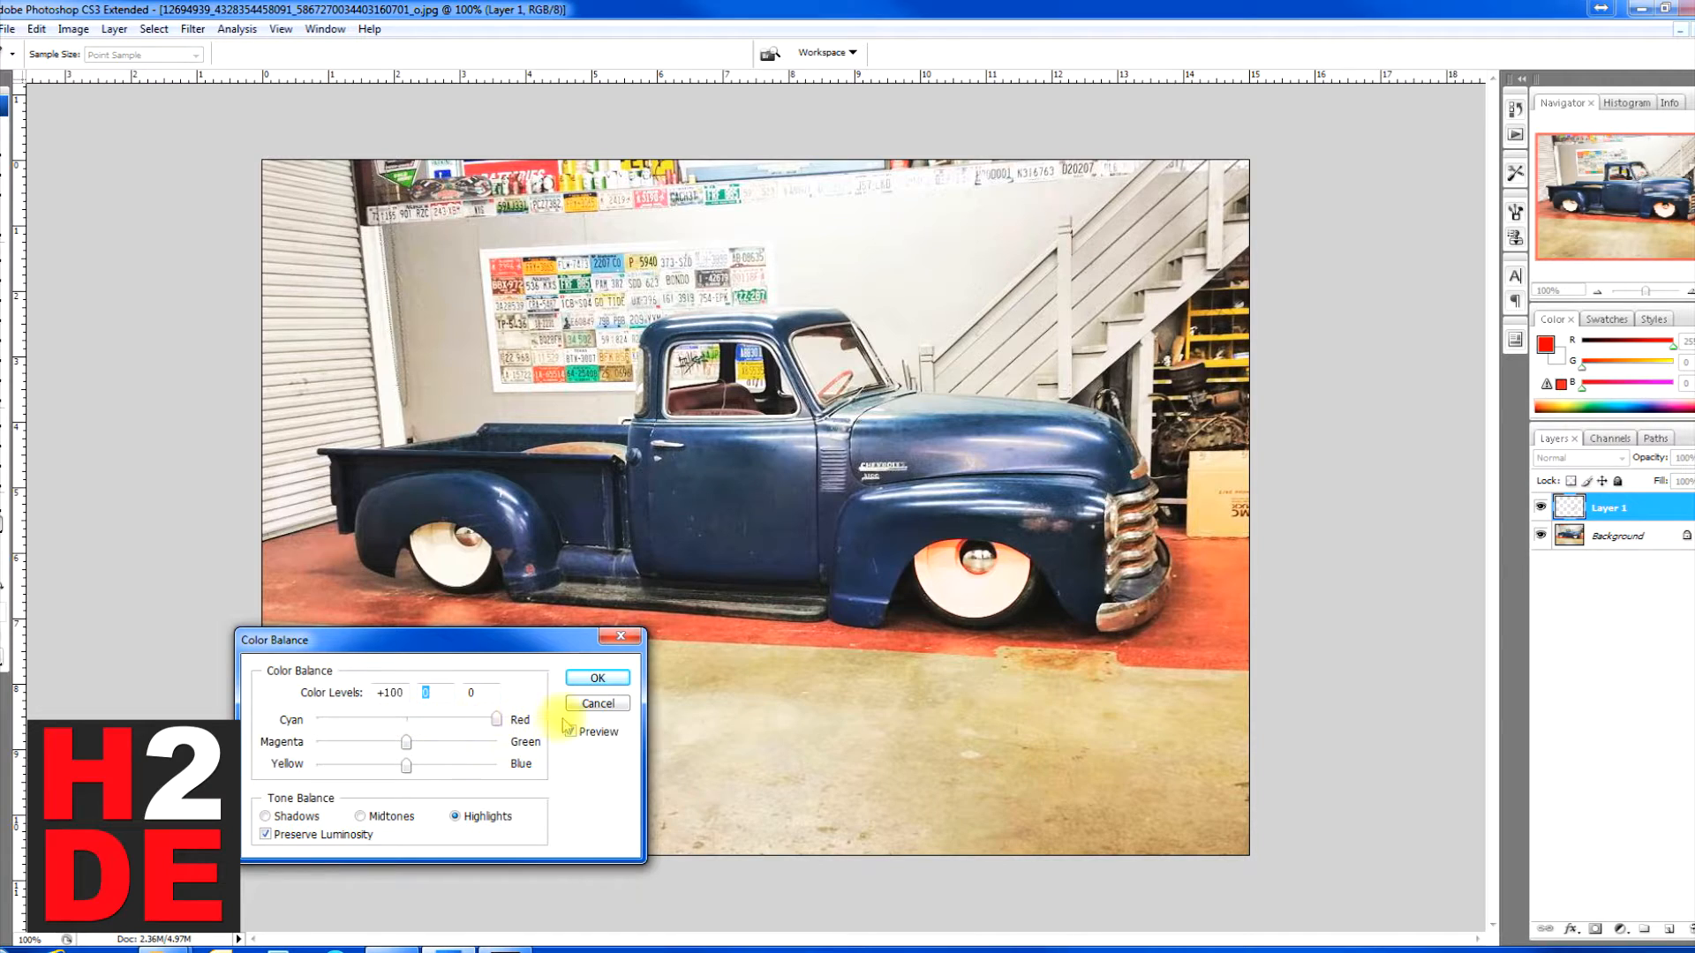
Step: Set the wheel's shadow red level to +100 and turn off Preserve Luminosity
click(270, 814)
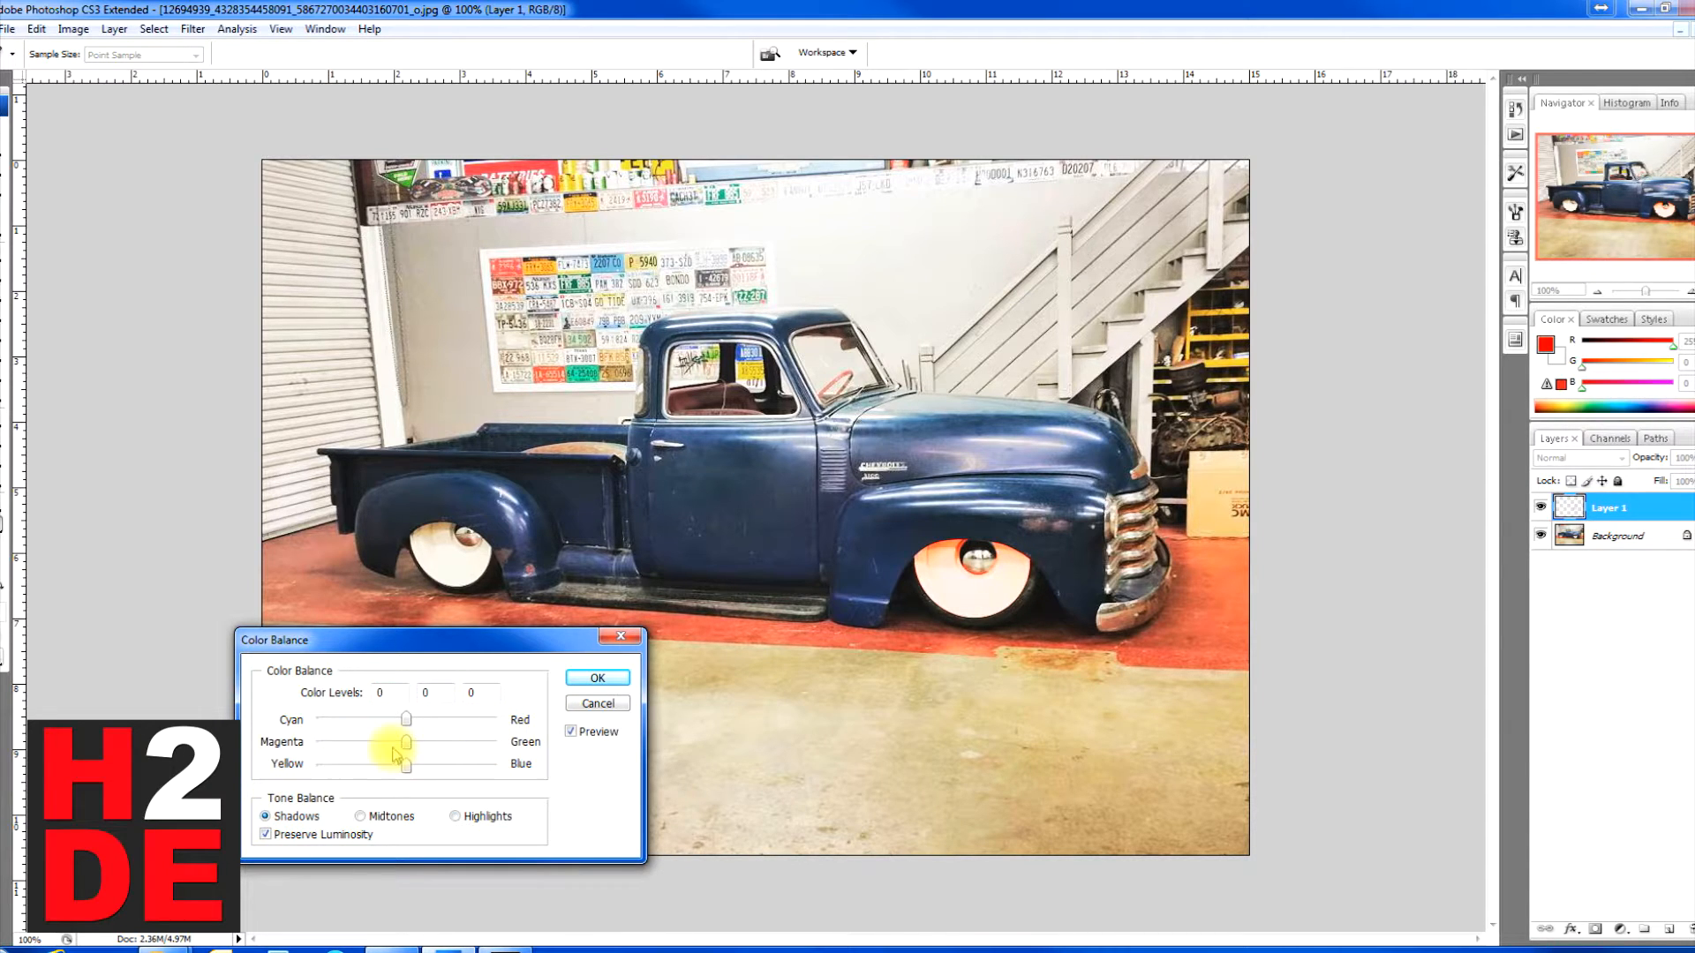
drag(406, 719, 609, 726)
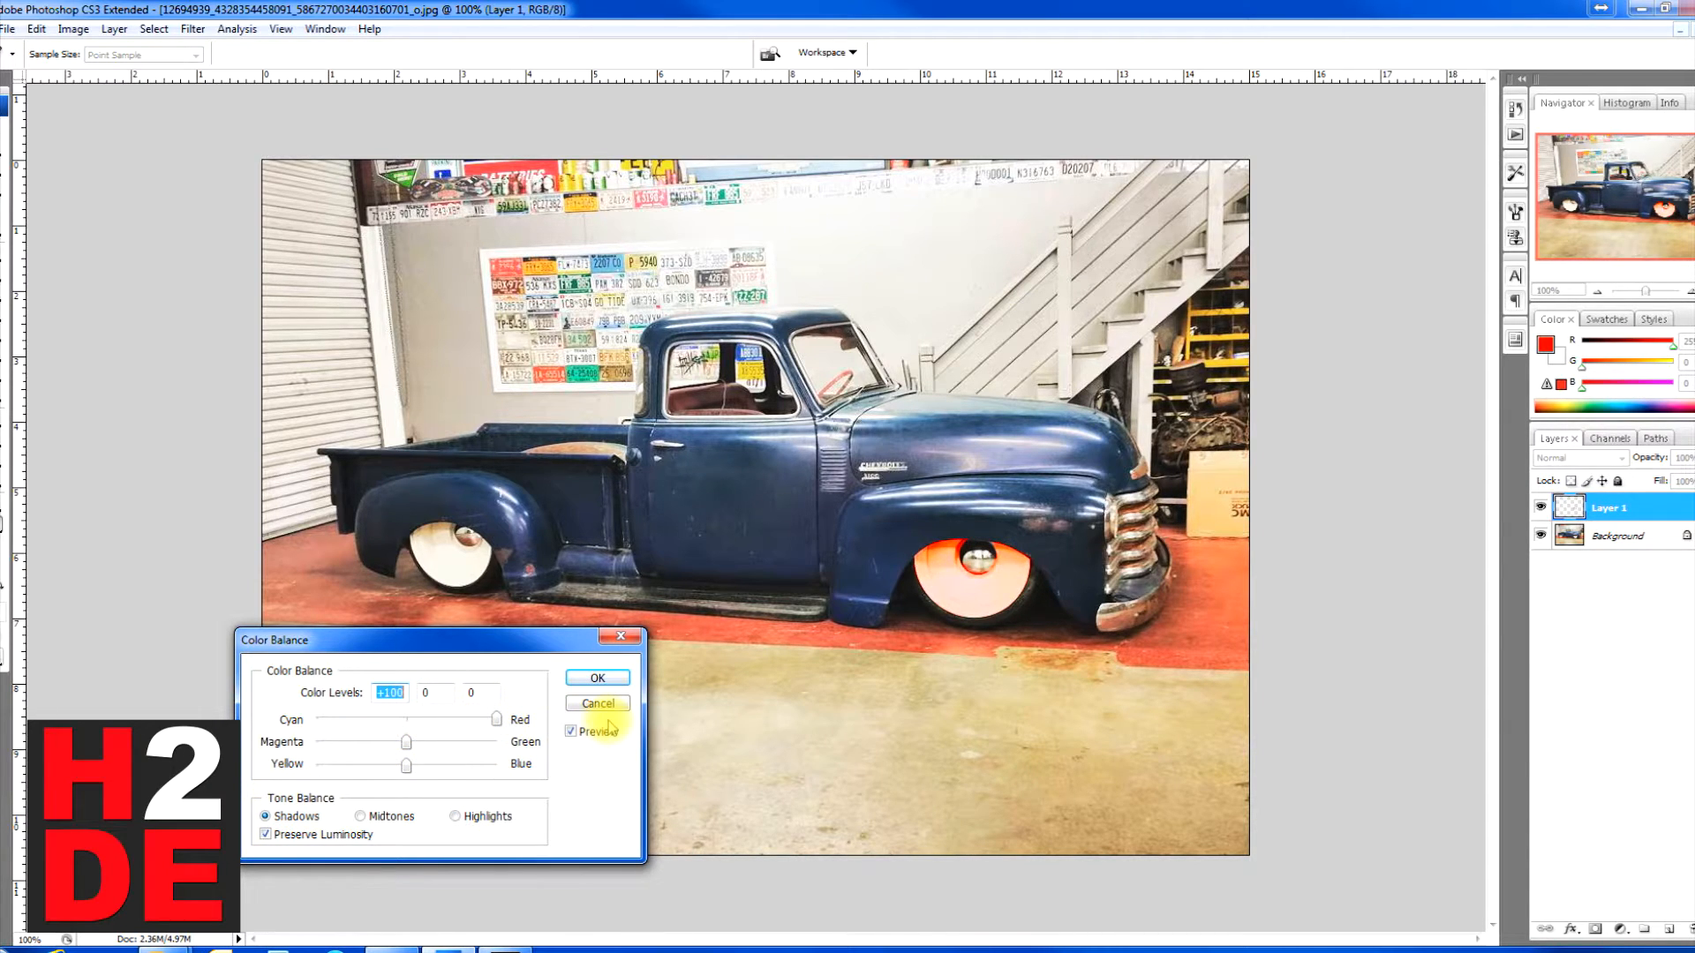
click(353, 842)
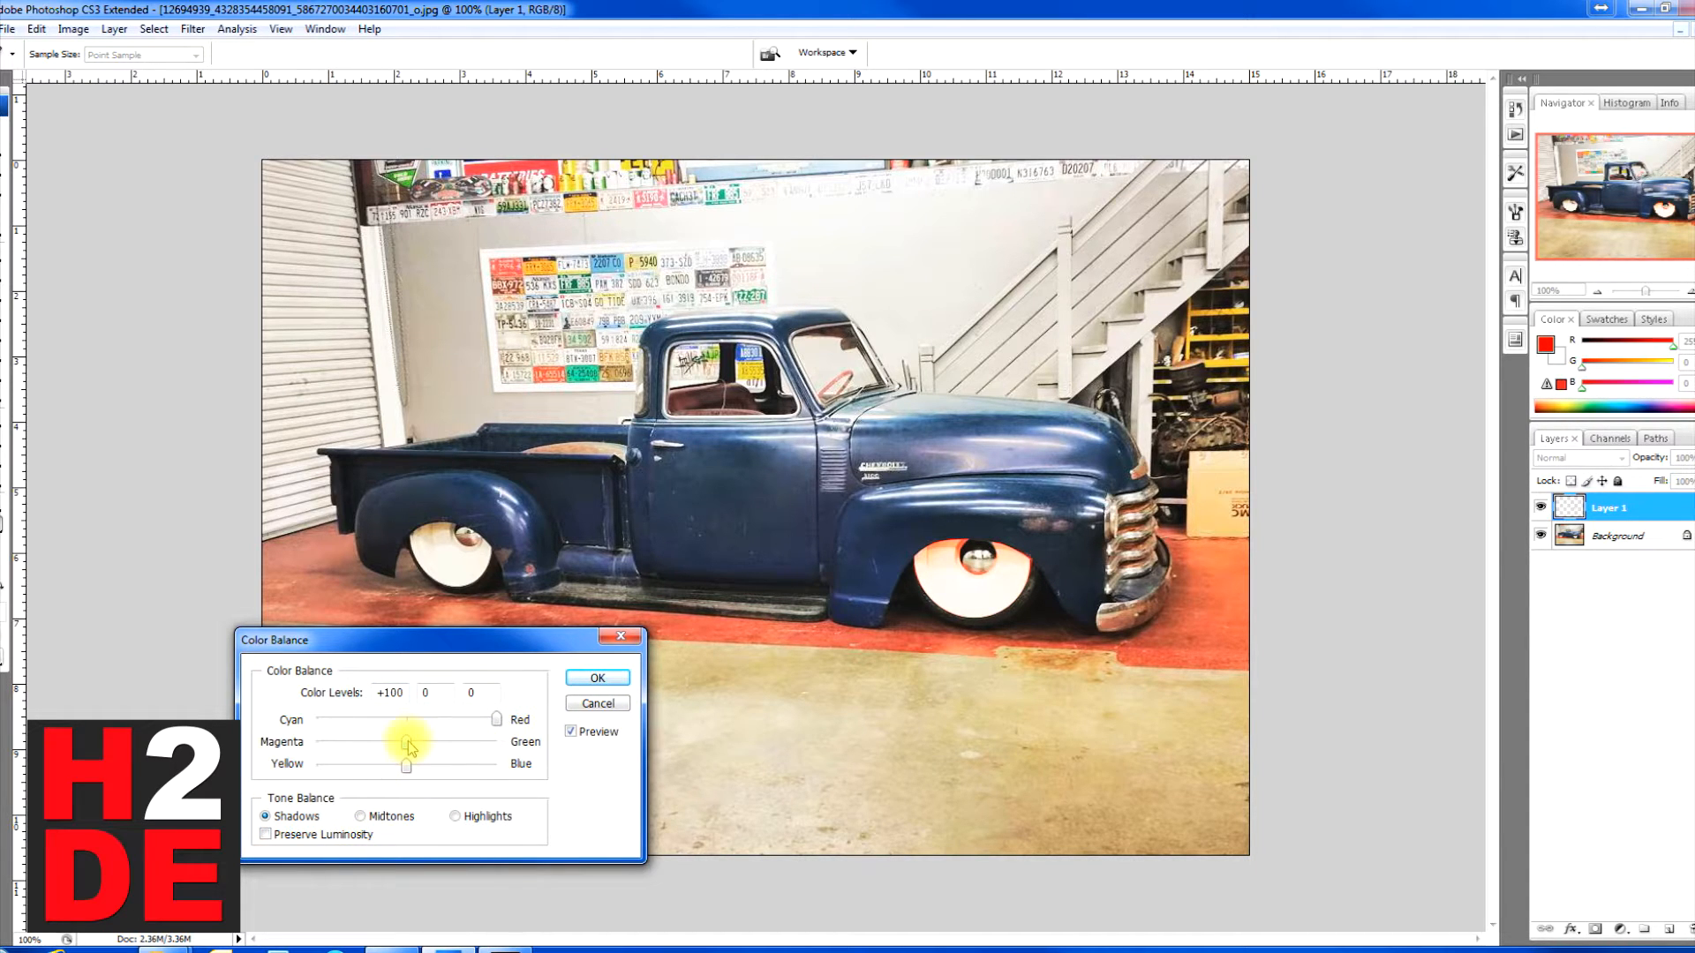
drag(497, 719, 410, 724)
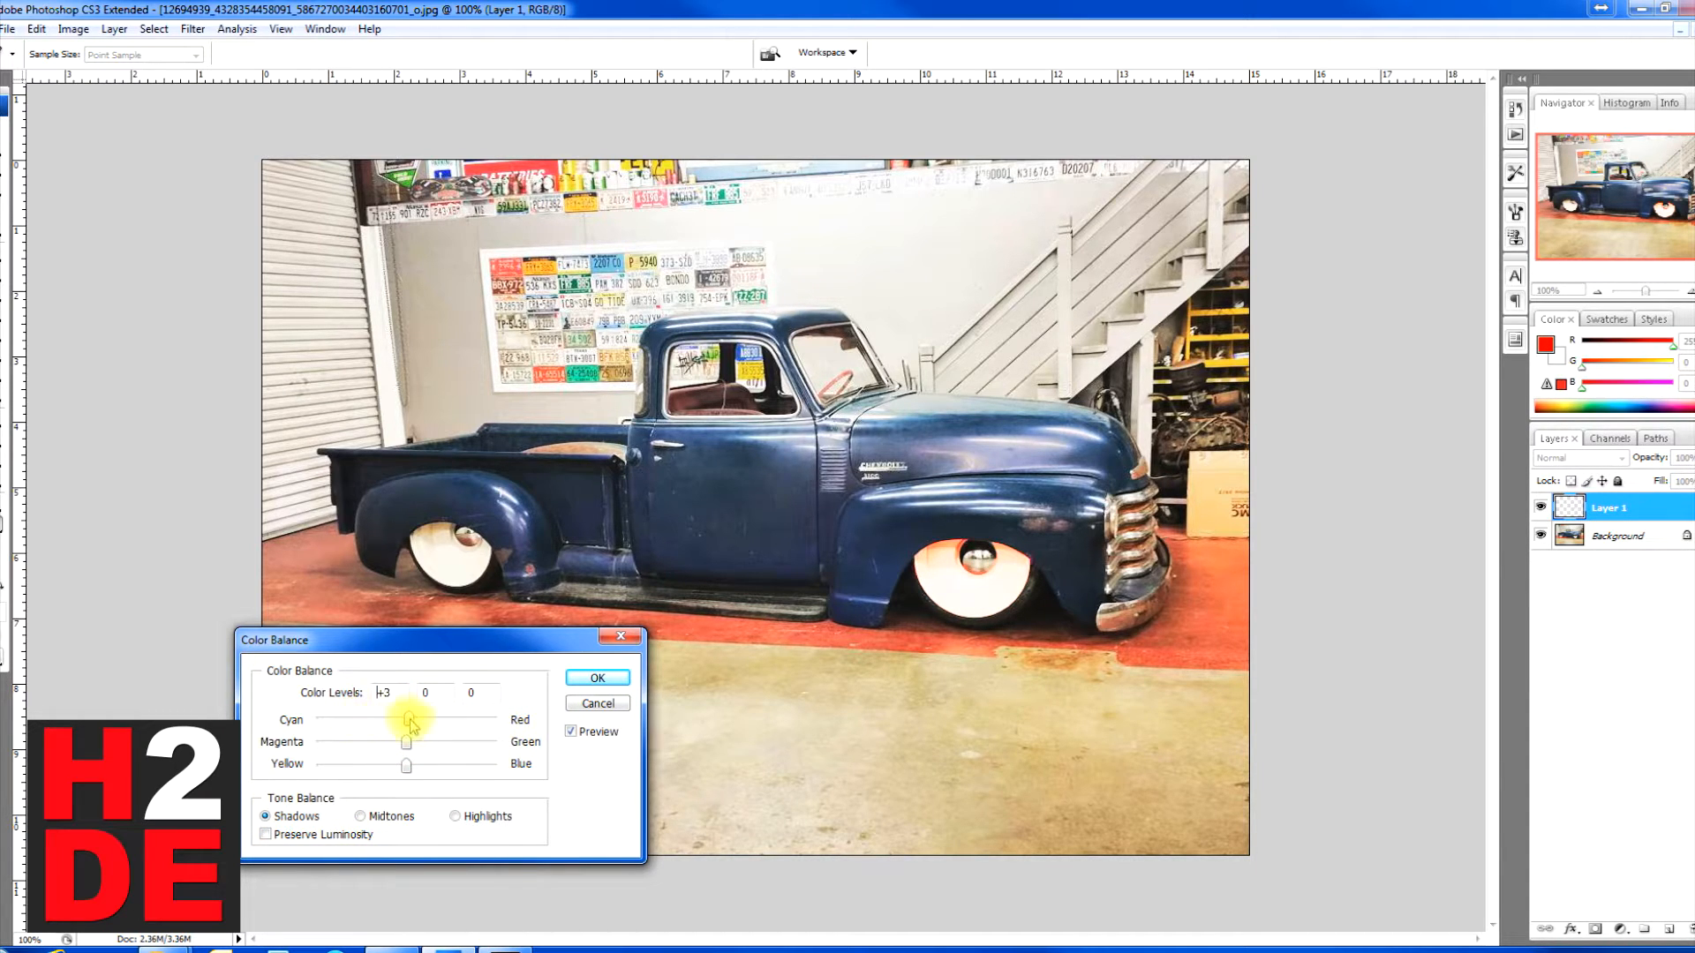
Step: Set the midtone magenta–green and yellow–blue levels to -100 and turn Preserve Luminosity back on
click(360, 816)
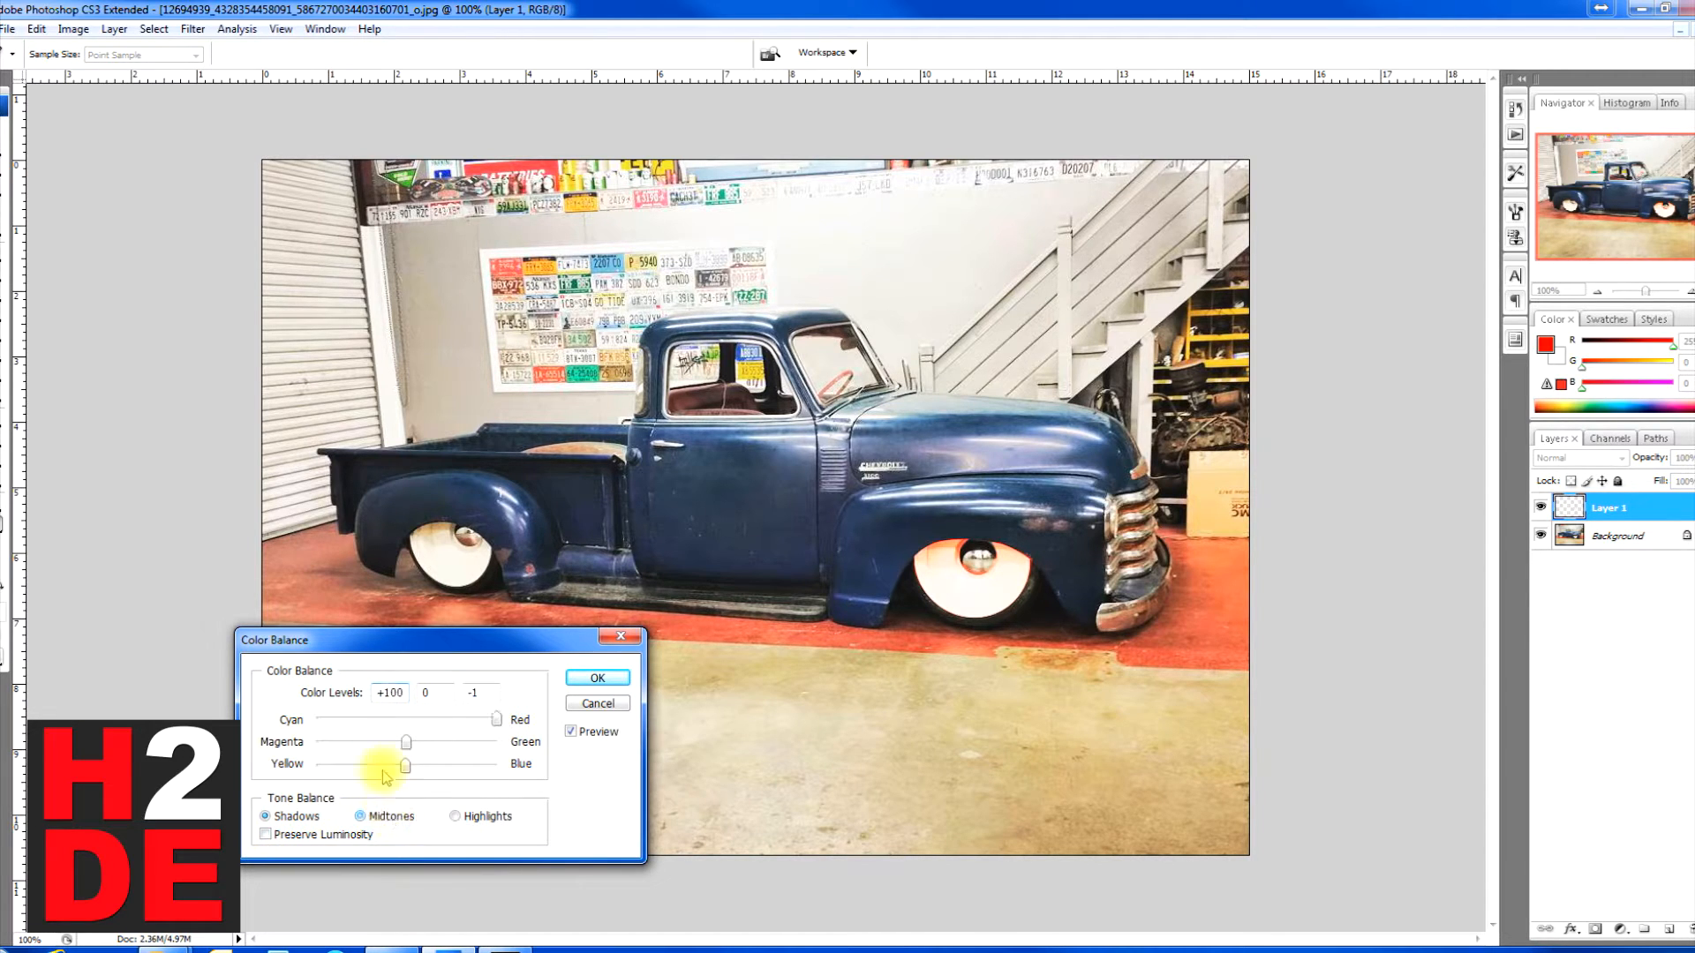
drag(406, 741, 260, 741)
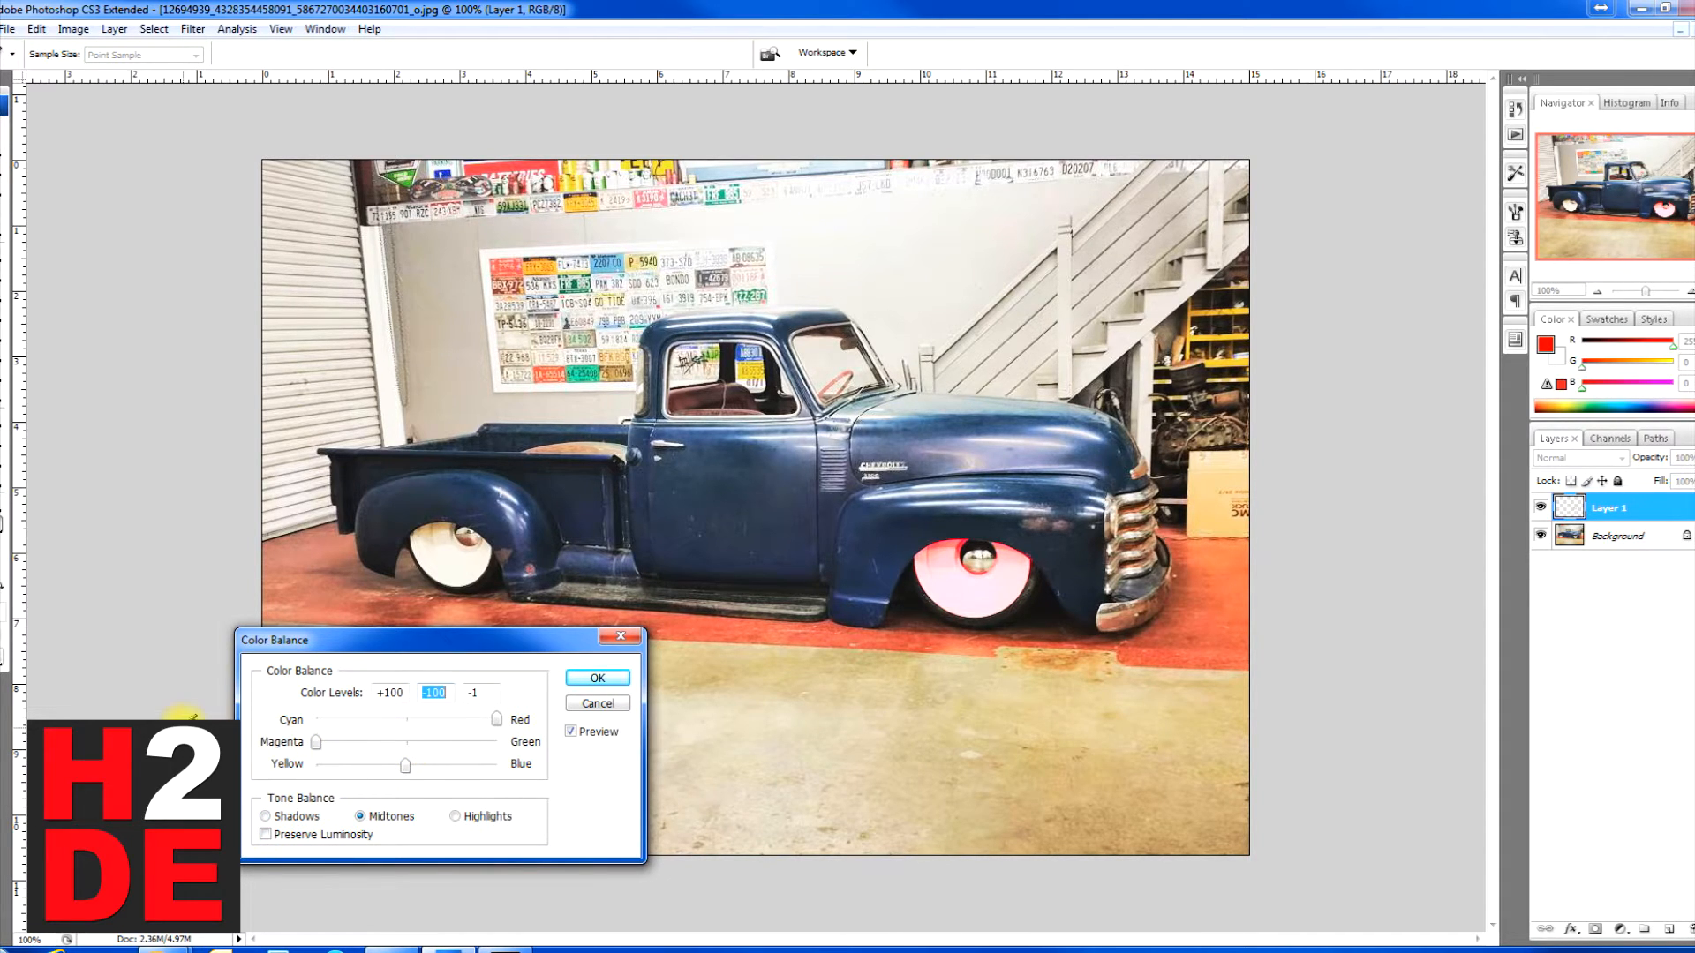
drag(405, 764, 246, 785)
click(266, 835)
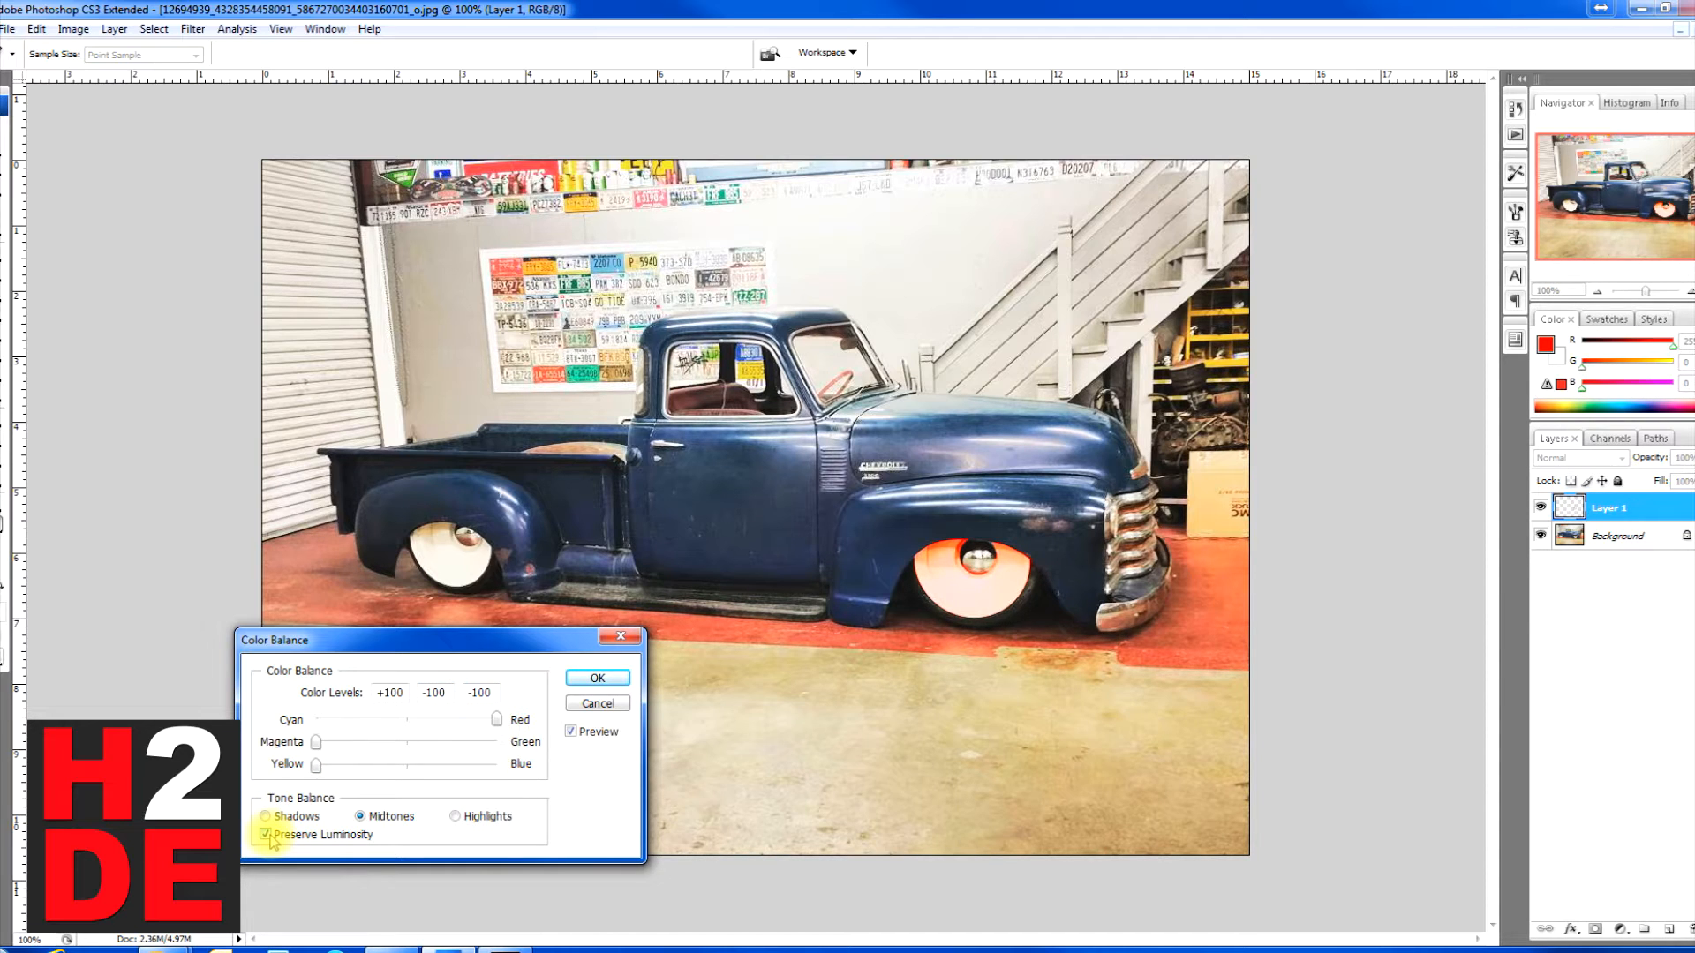
Step: Set the highlight magenta–green and yellow–blue levels to -100 and turn off Preserve Luminosity
click(456, 816)
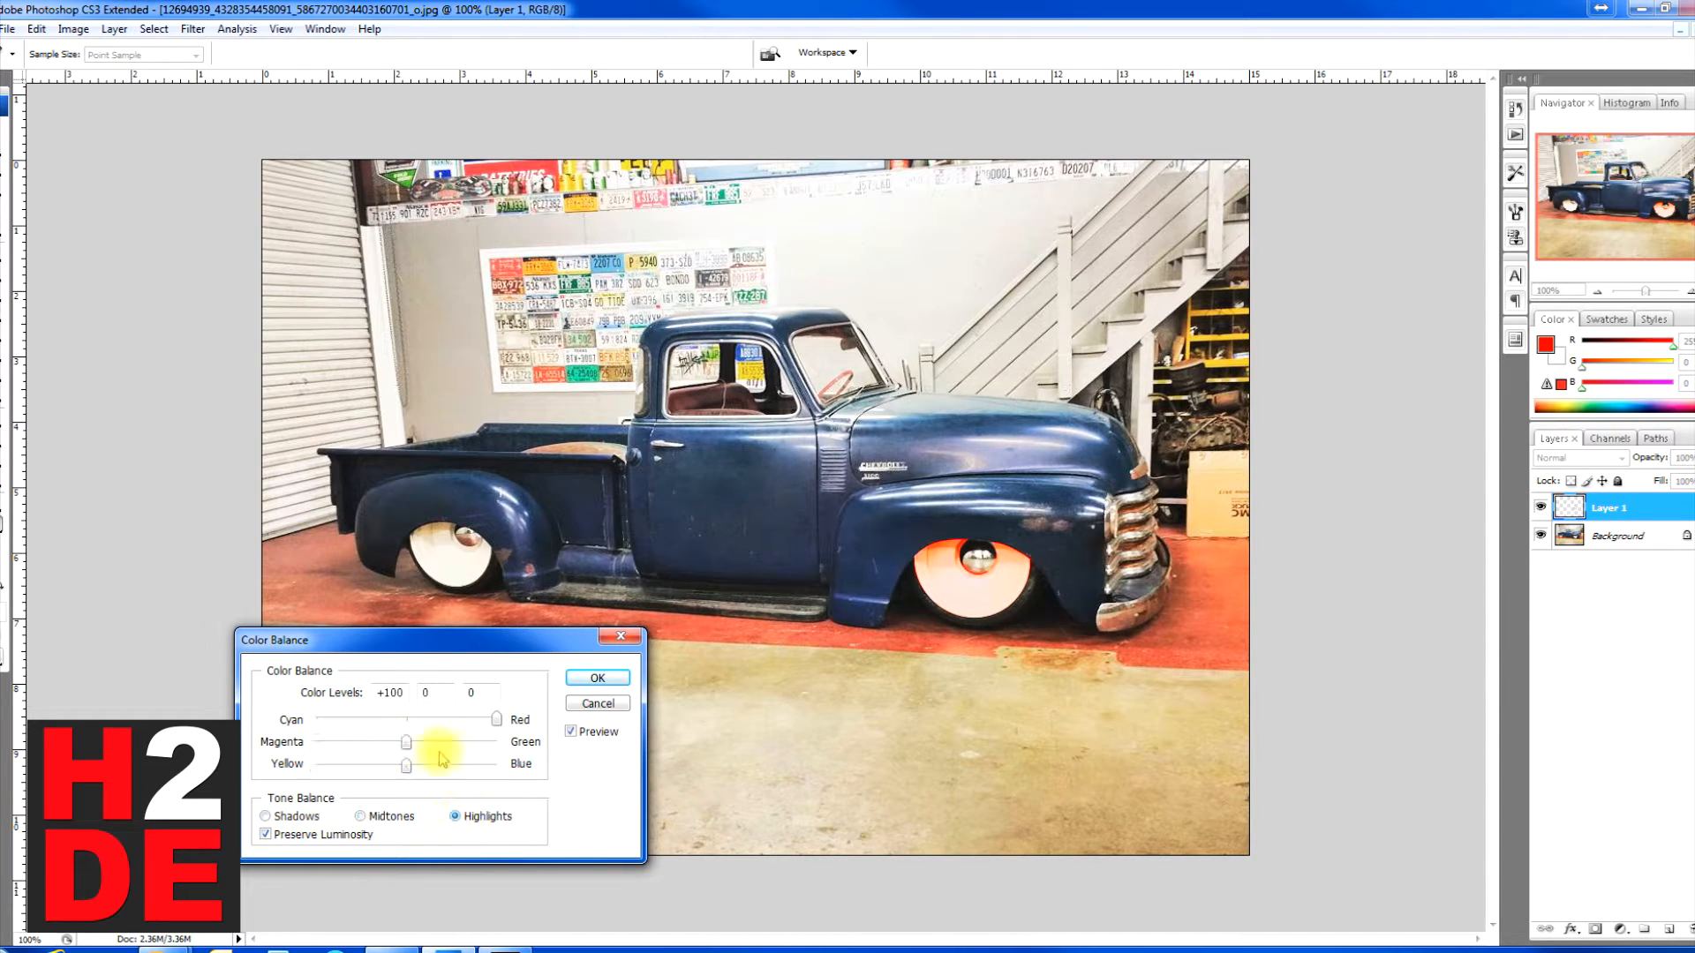
drag(406, 743, 281, 739)
drag(404, 771, 275, 770)
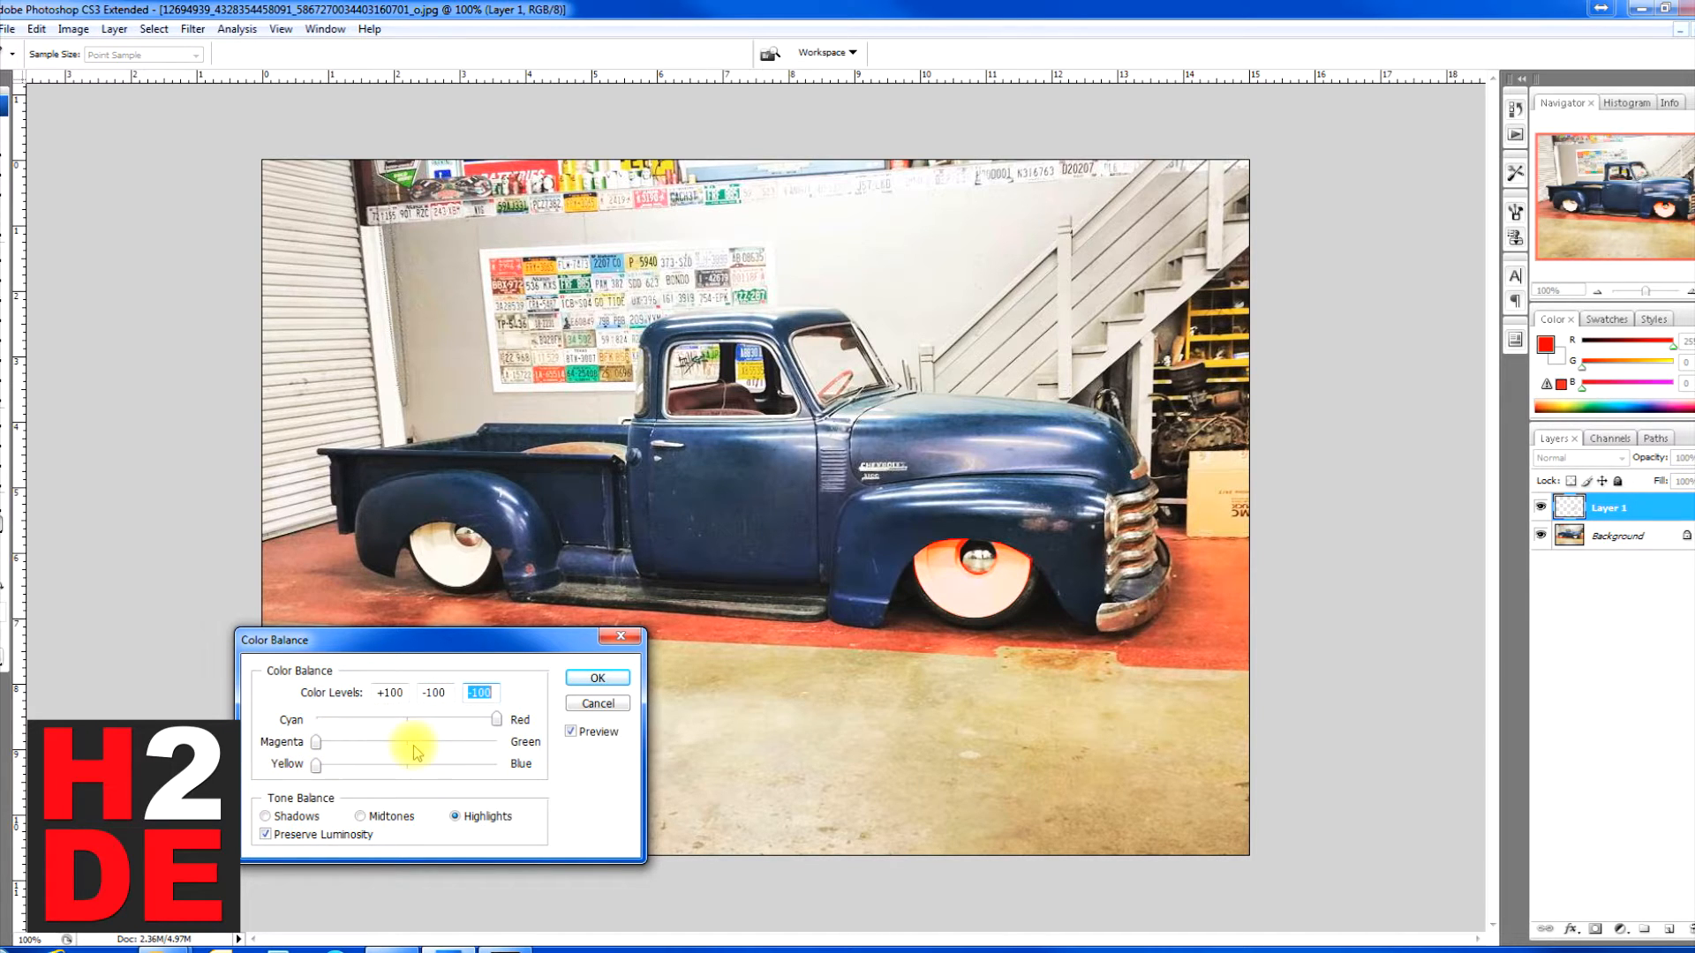
click(266, 835)
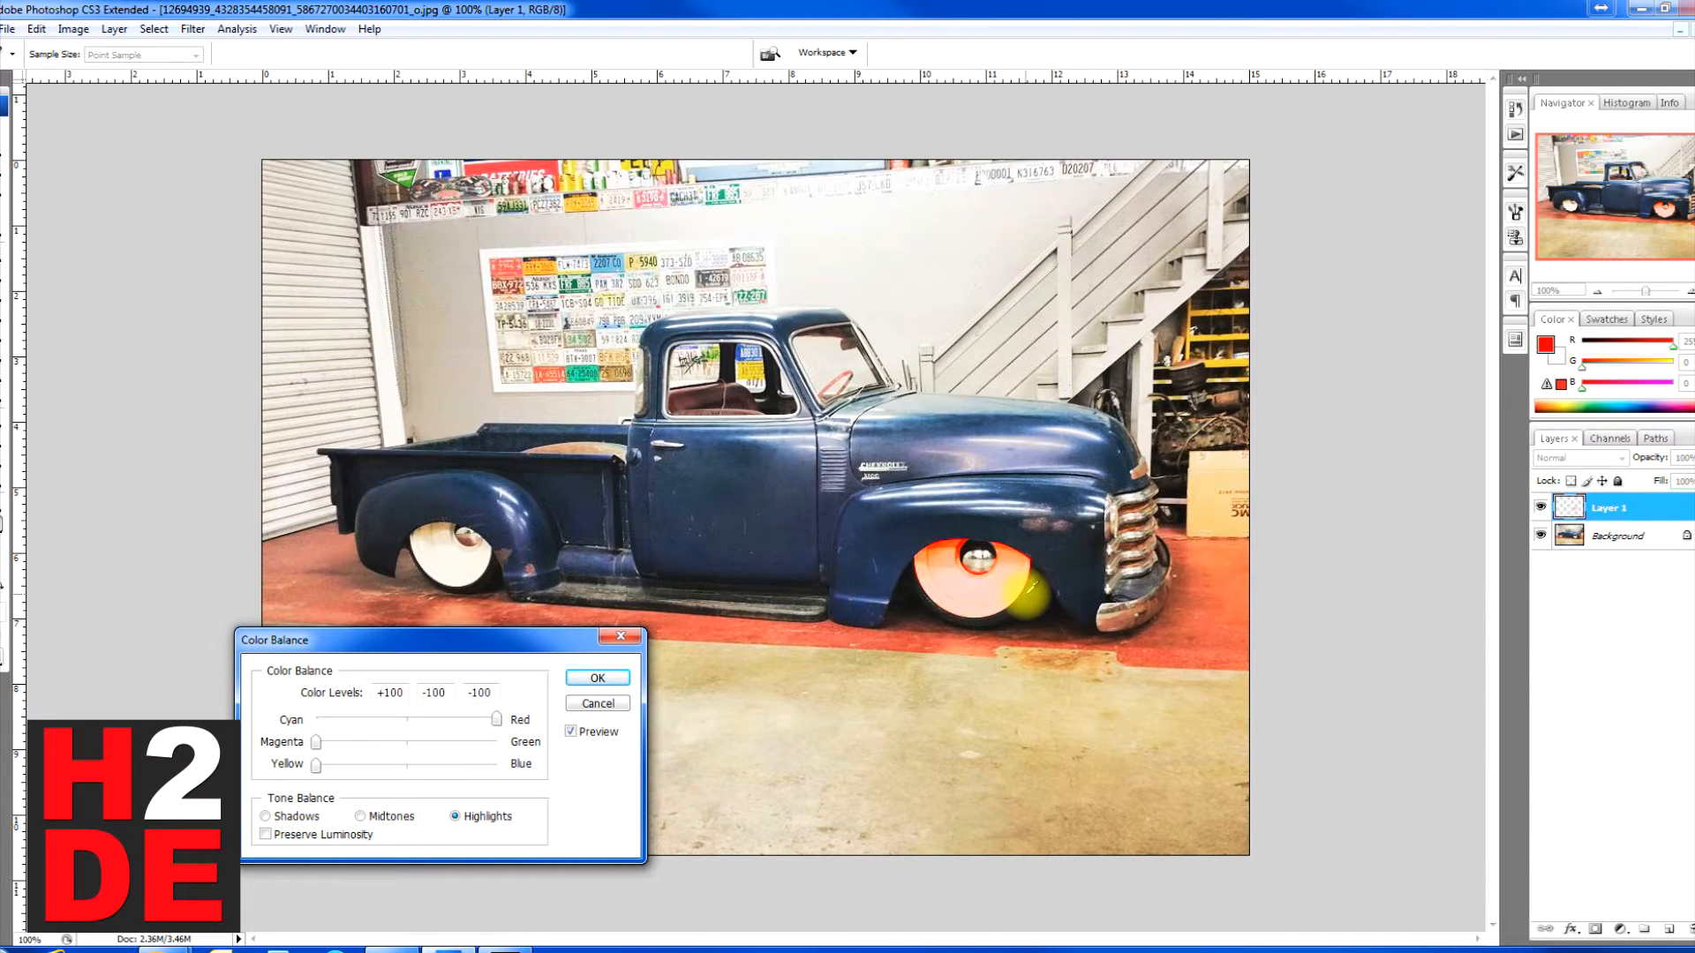
Step: Move the Color Balance dialog away from the truck so the whole vehicle can be seen
drag(553, 637, 1109, 184)
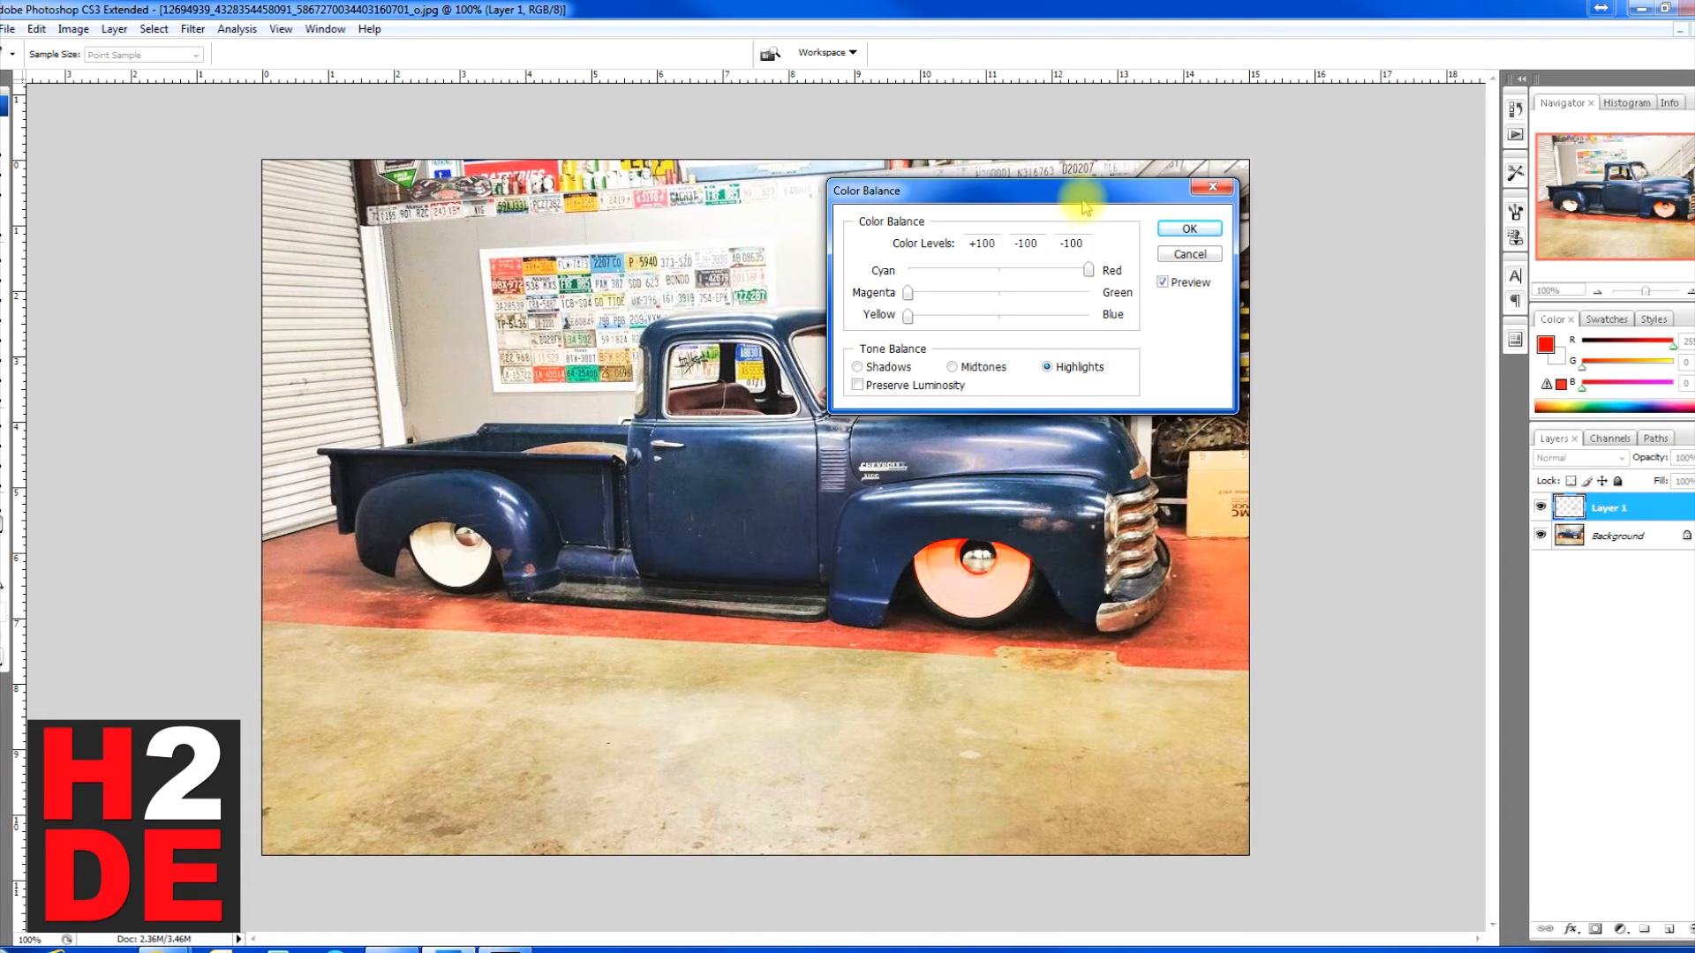
drag(1093, 196, 1310, 135)
drag(1319, 115, 1322, 115)
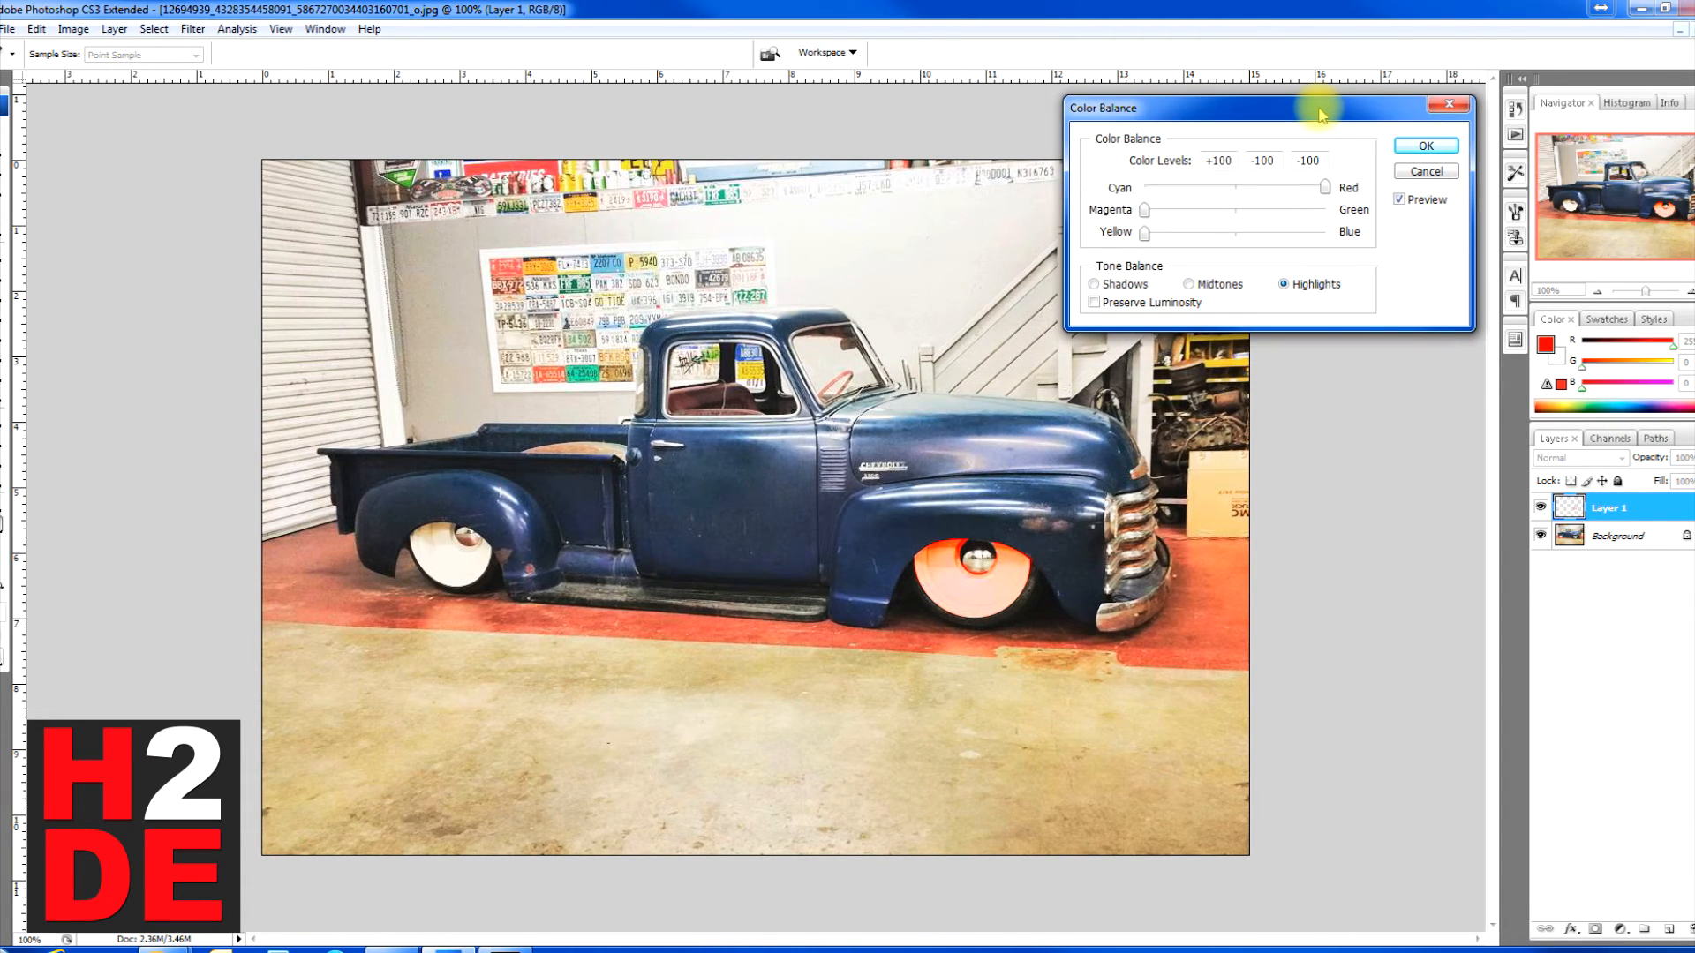